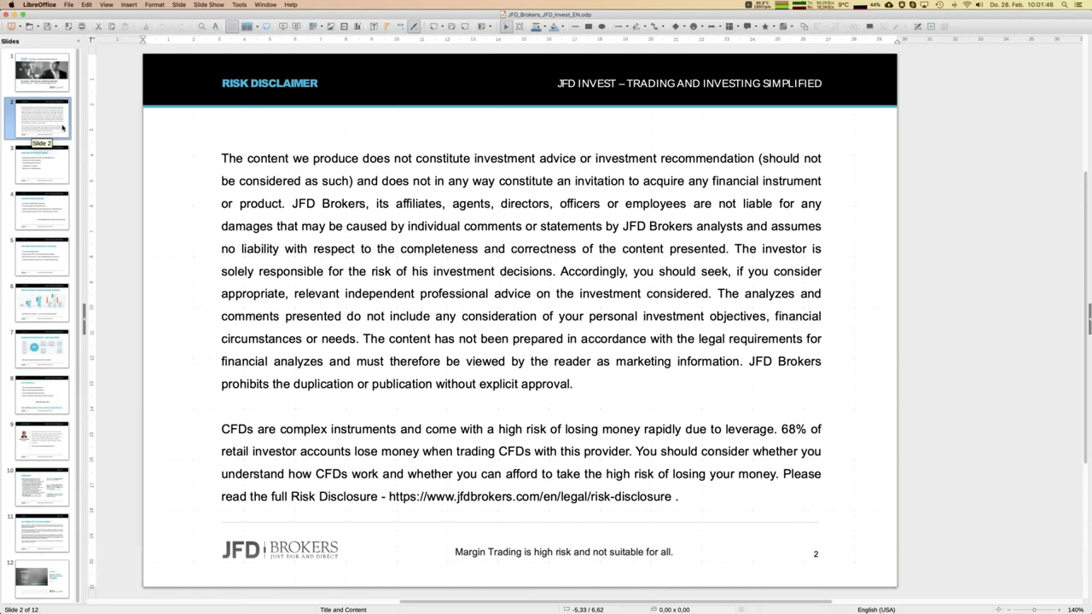
Switch to Safari and open the investing page of the JFD Brokers website
mouse_move(15, 99)
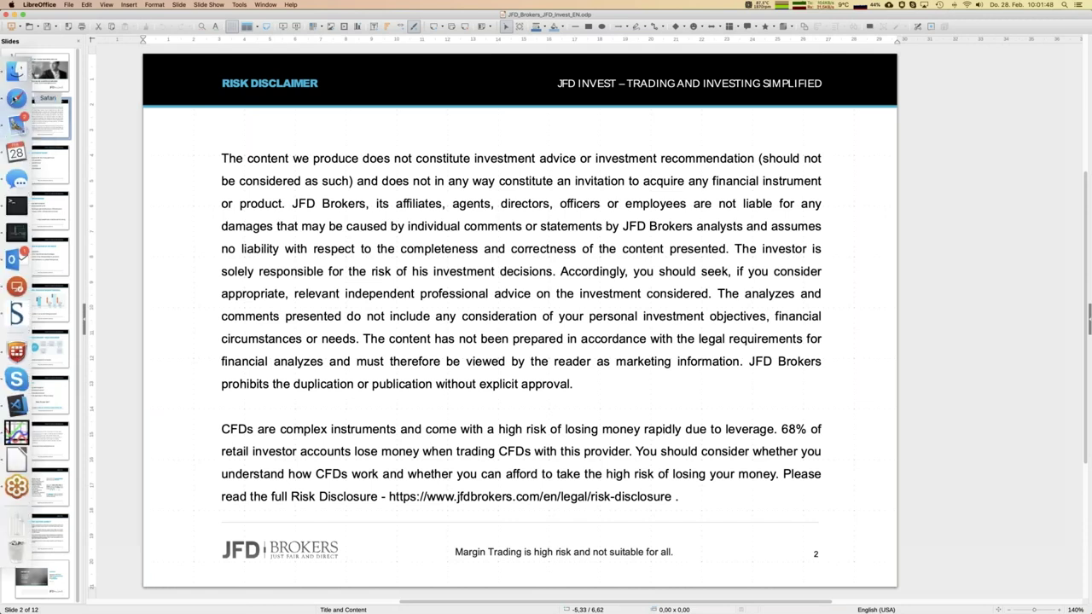
click(16, 99)
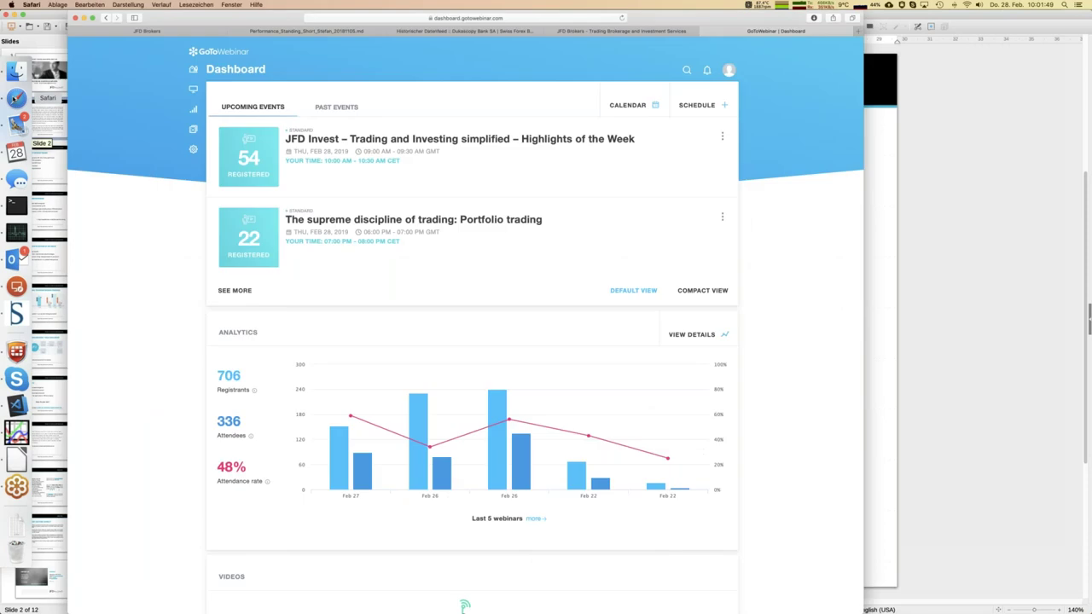
click(682, 32)
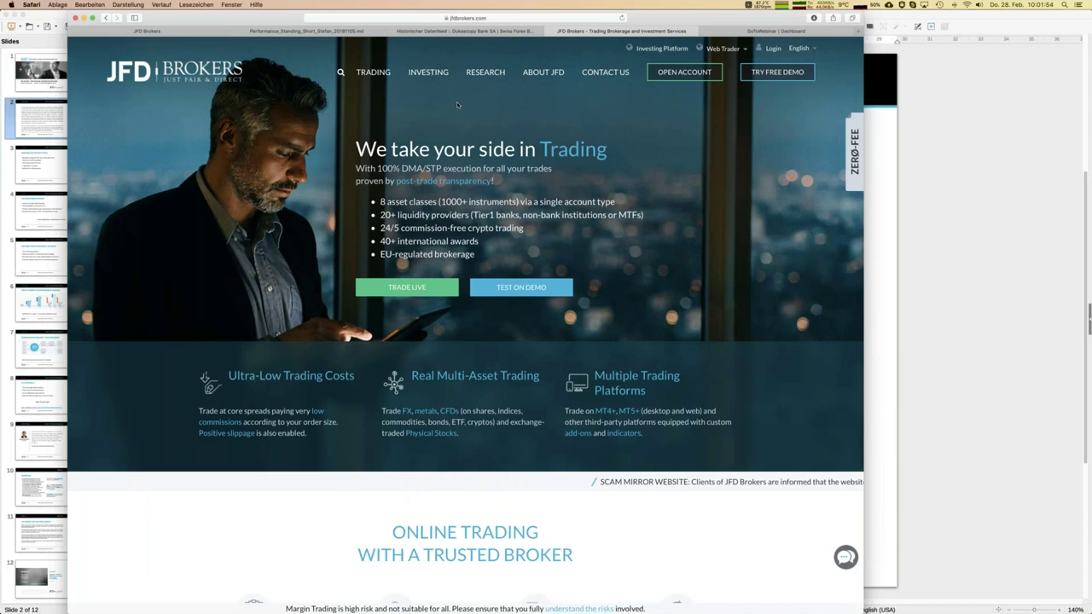
mouse_move(433, 76)
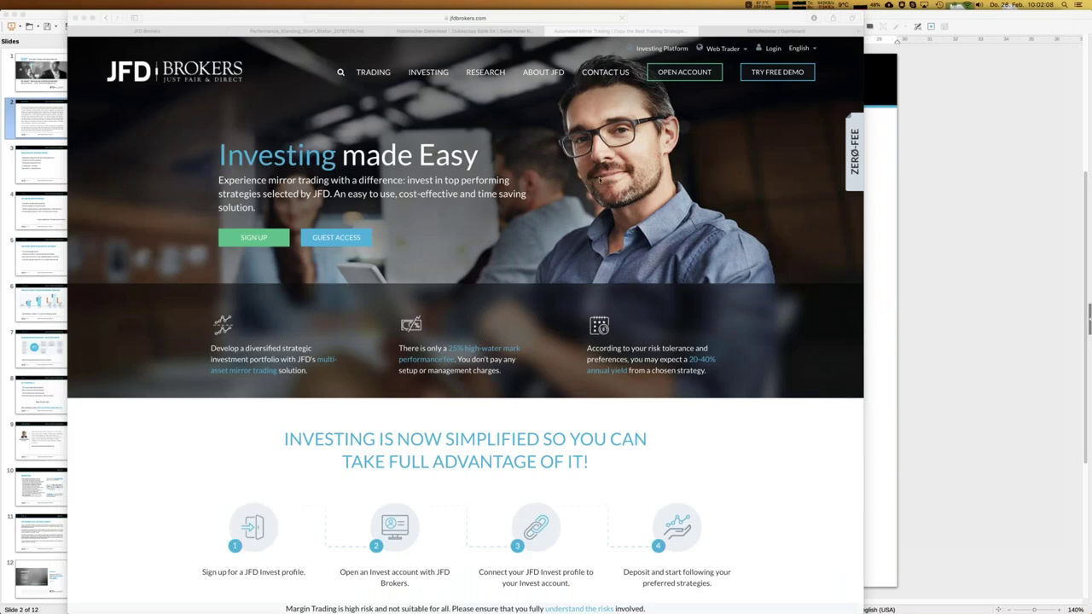
Review the top 5 performing strategies and the four getting-started steps on the investing page
scroll(600, 180, down, 6)
scroll(600, 180, down, 2)
scroll(600, 180, up, 2)
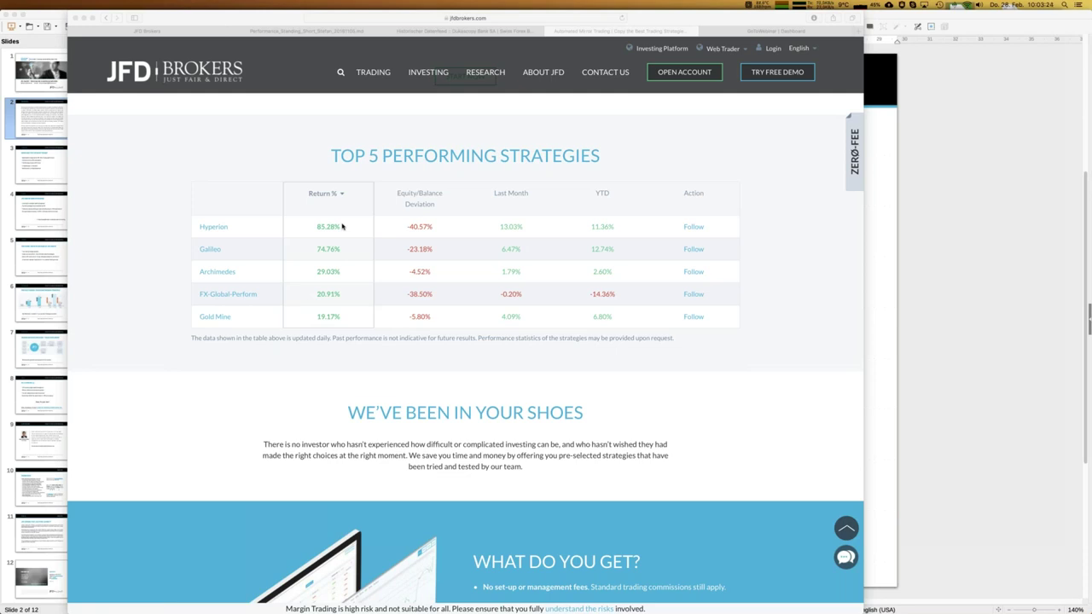
scroll(343, 226, up, 3)
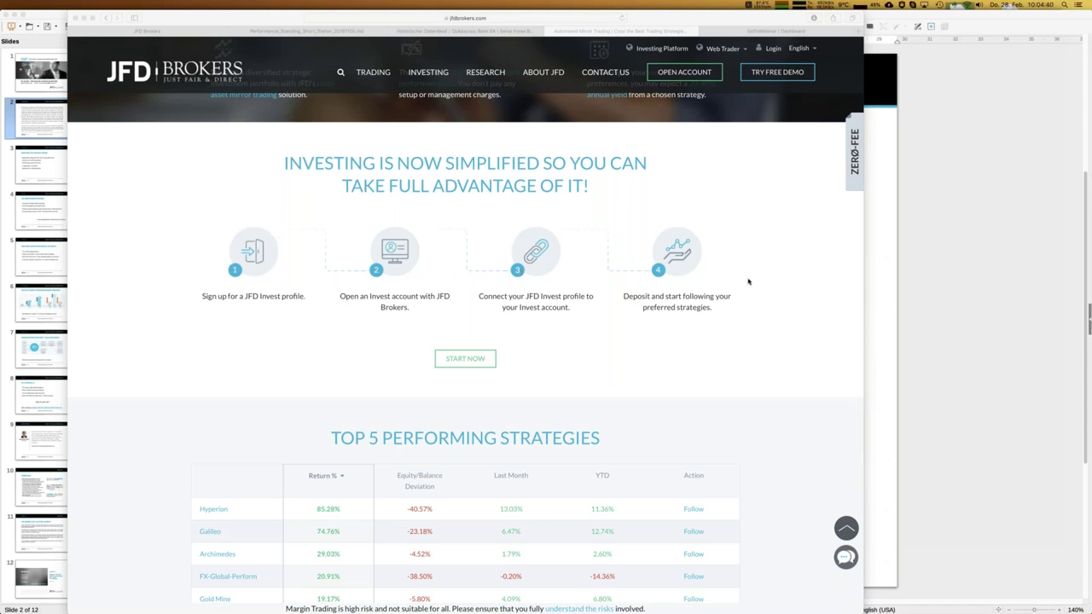
scroll(749, 281, up, 3)
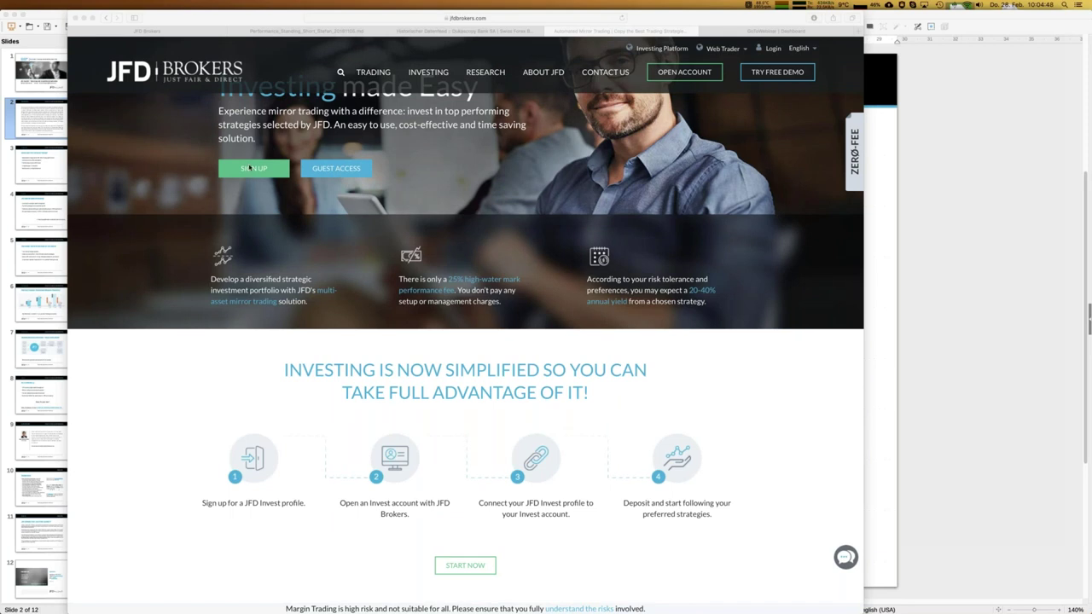
Log in to the JFD Invest platform with the first saved account's e-mail and password
click(182, 31)
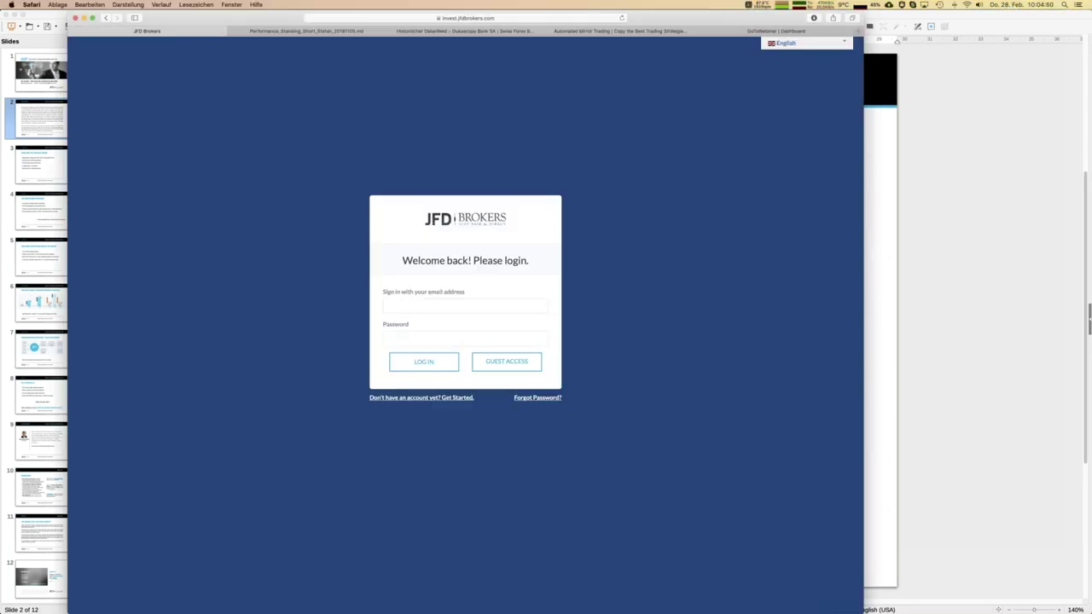
click(428, 307)
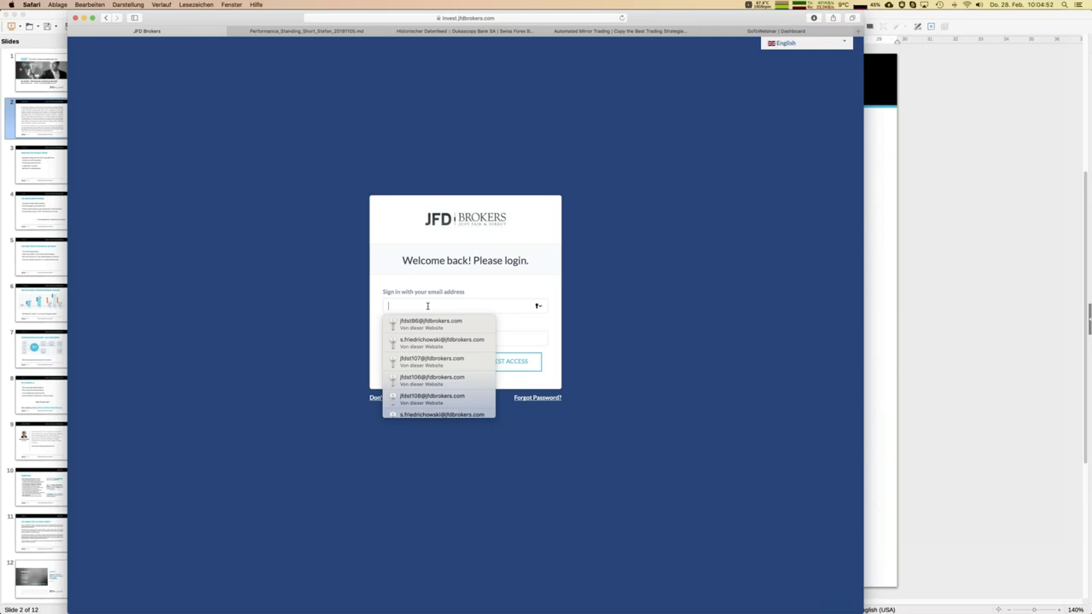
click(427, 326)
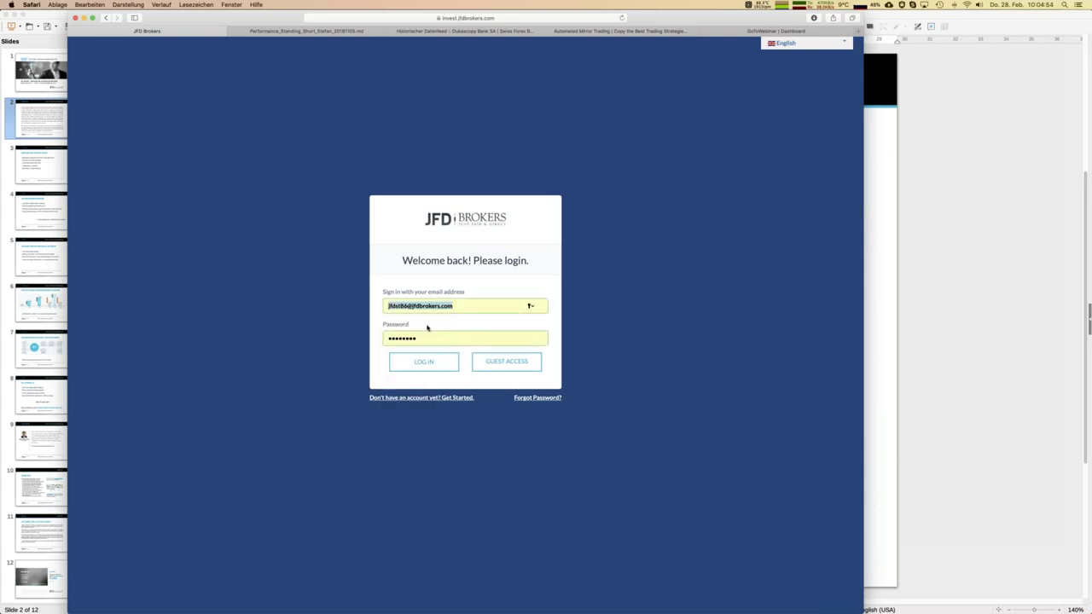
click(428, 363)
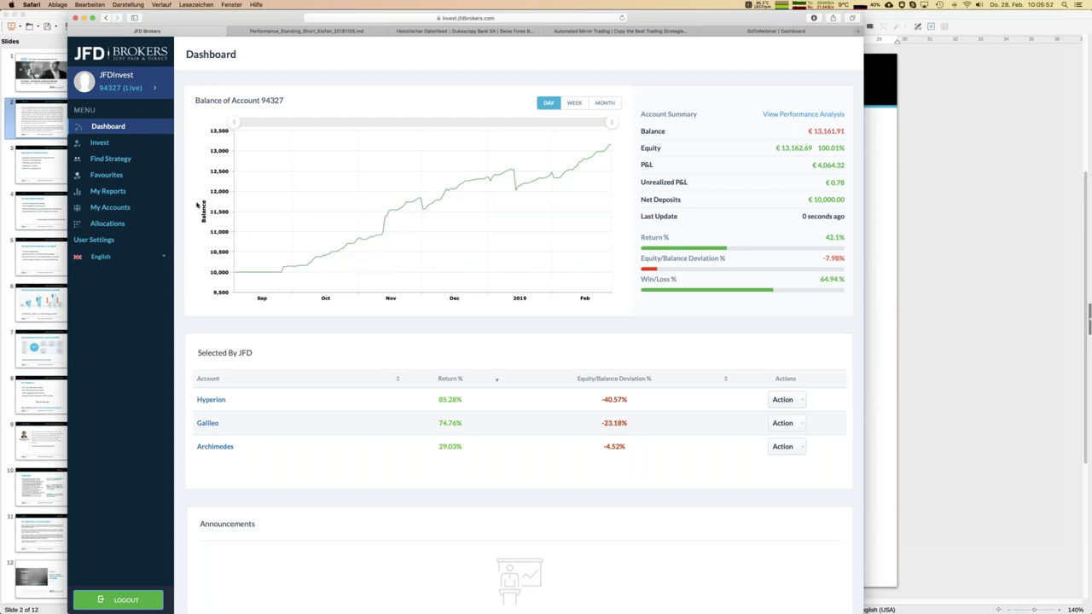
Find the Hyperion strategy in the strategy list and show its equity/balance deviation chart
click(116, 162)
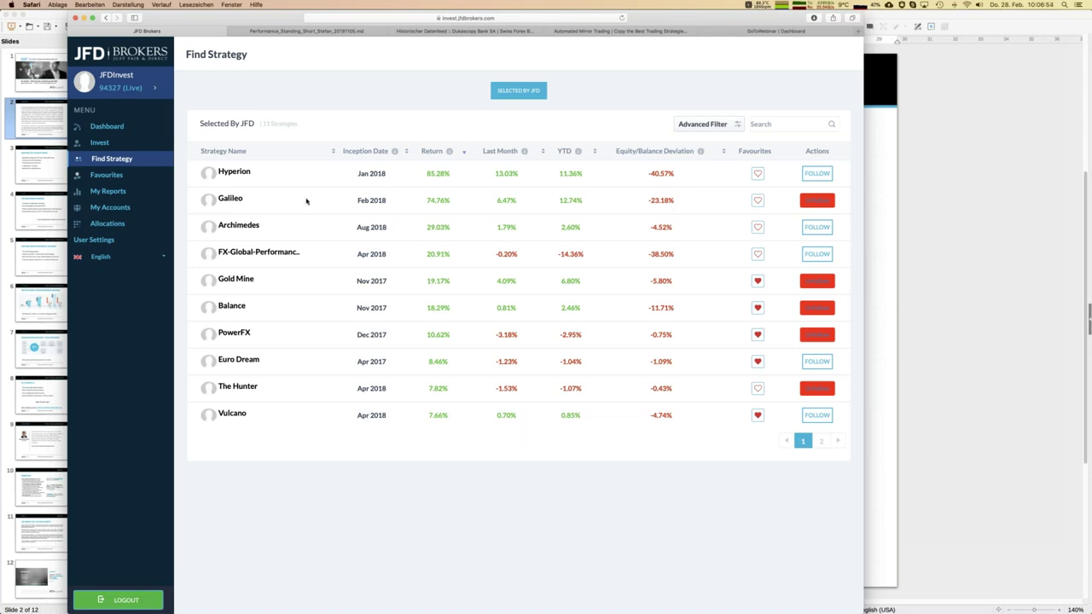
click(235, 173)
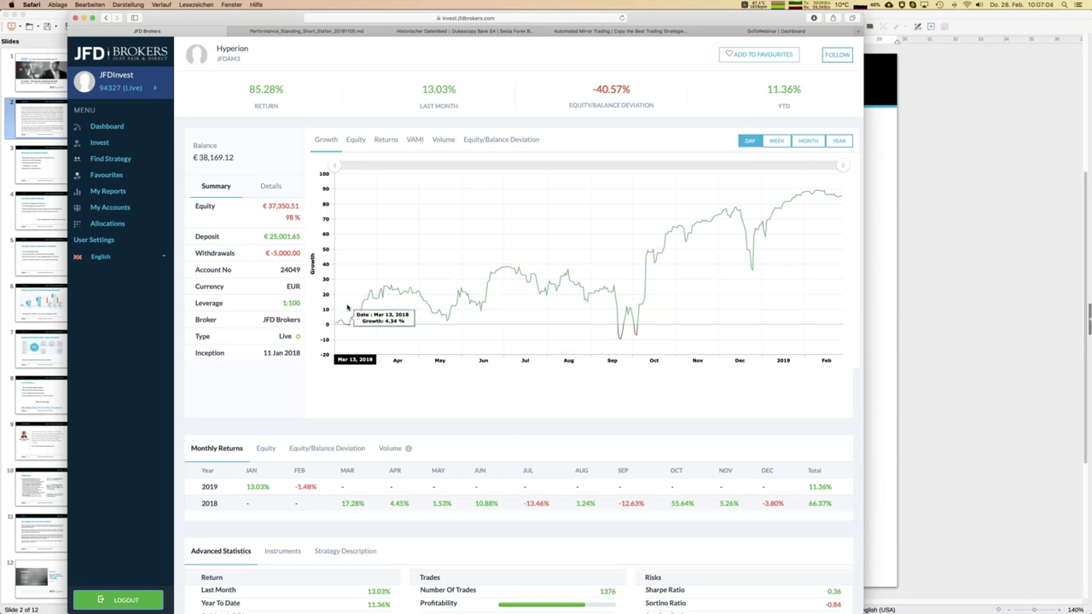
scroll(588, 213, down, 5)
scroll(588, 212, up, 5)
scroll(588, 212, down, 1)
click(518, 140)
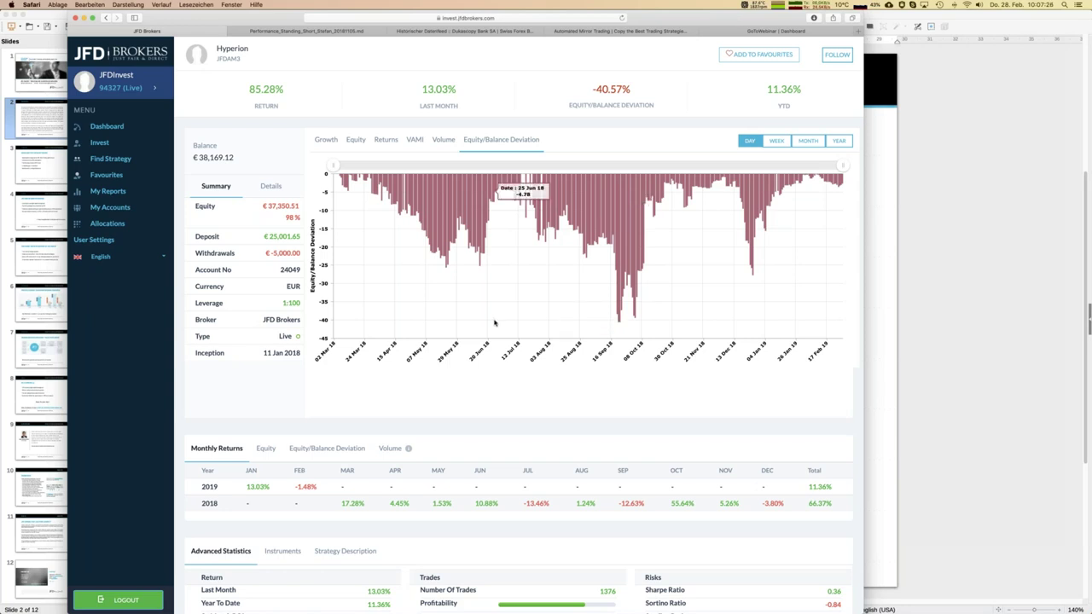
Examine Hyperion's advanced statistics, traded instruments, closed positions and account details
scroll(426, 367, down, 5)
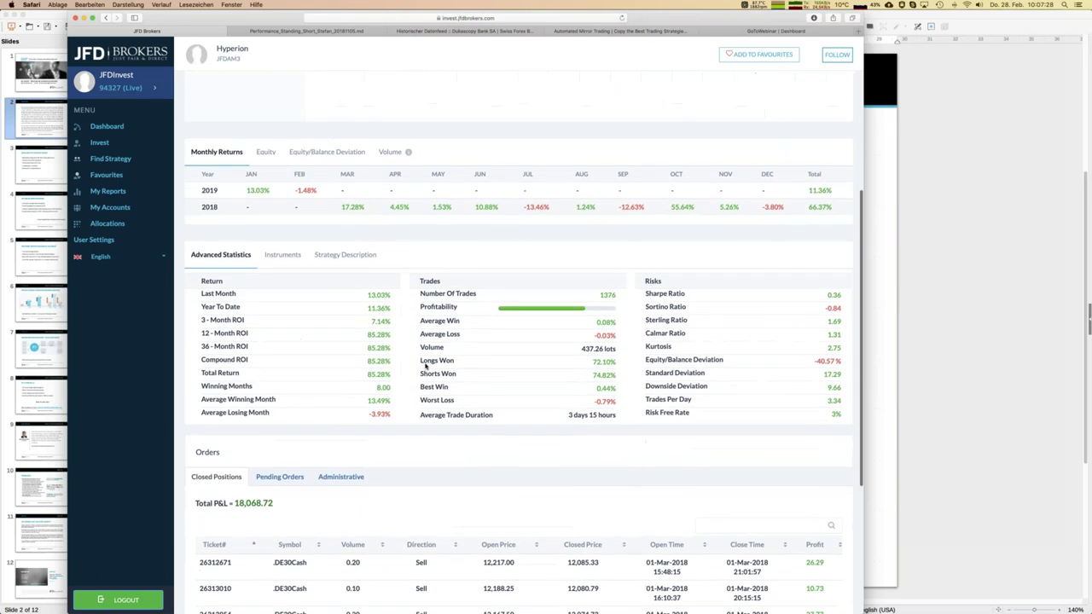
click(285, 248)
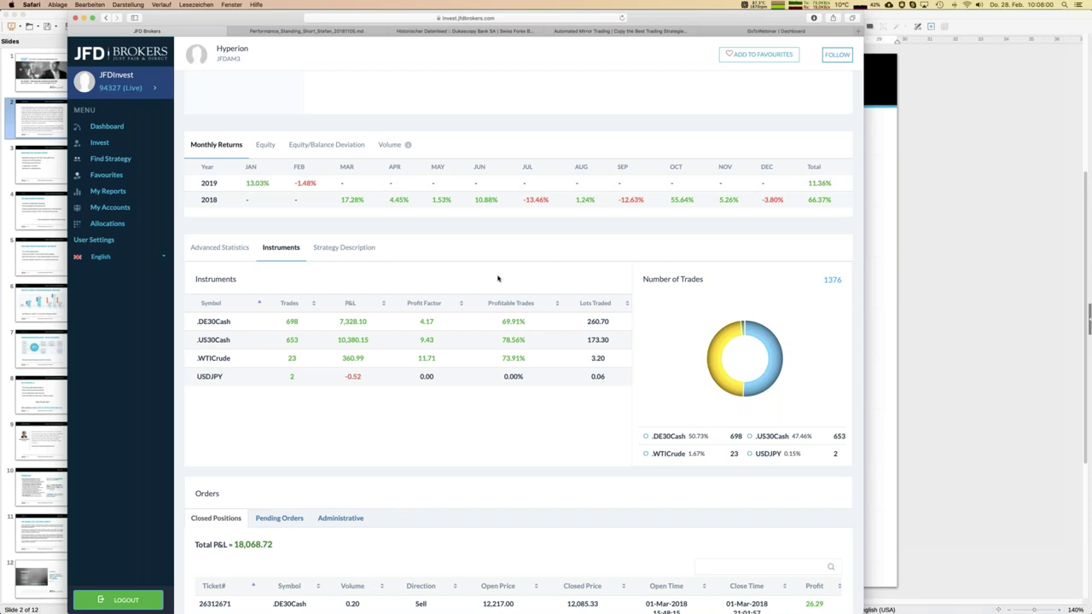
scroll(498, 278, down, 10)
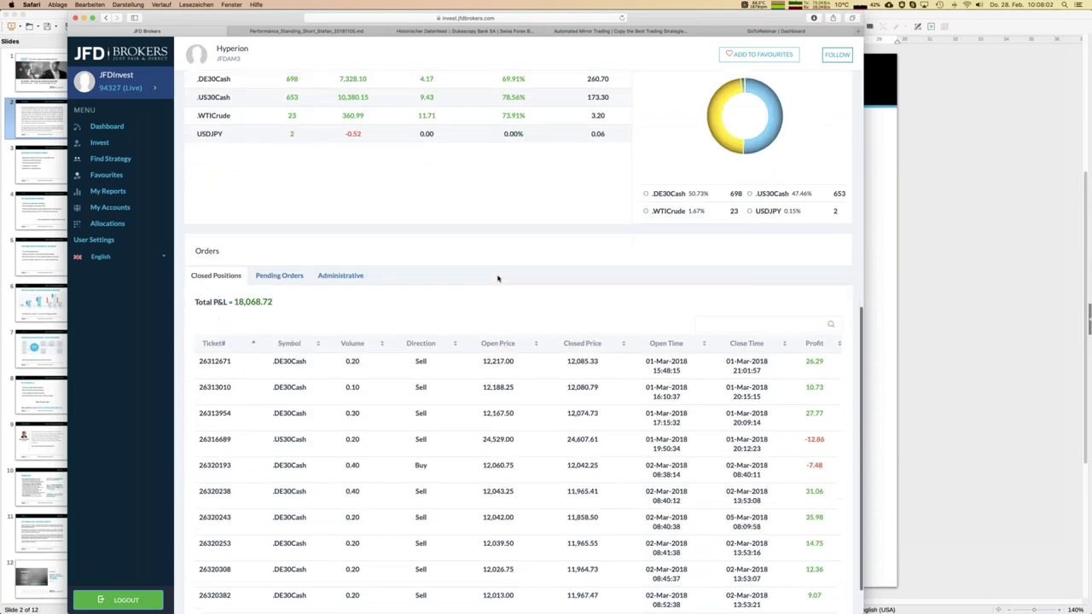
scroll(420, 320, down, 1)
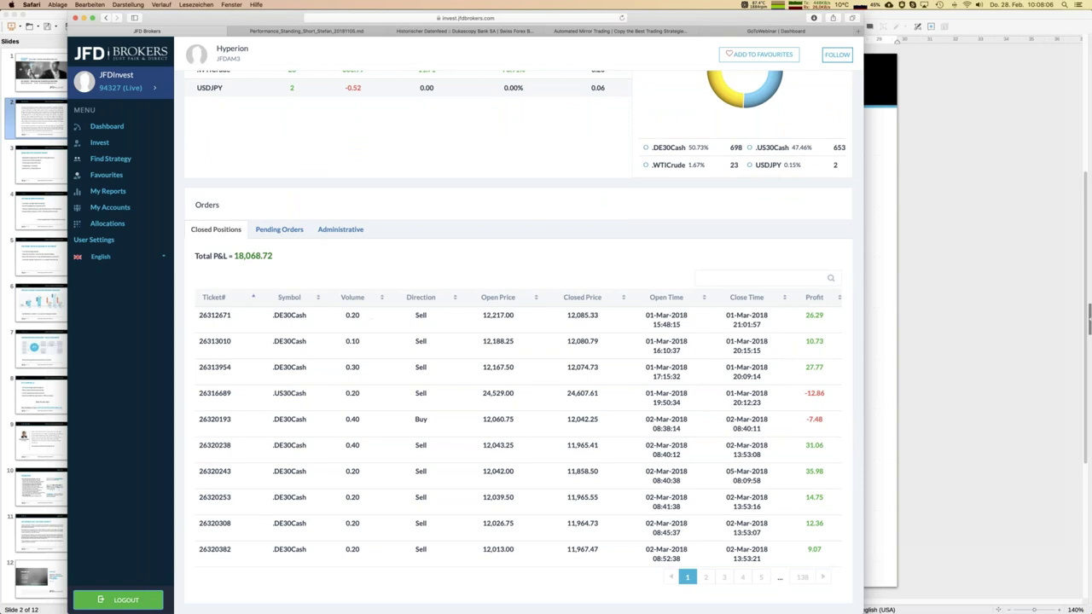
scroll(519, 341, up, 15)
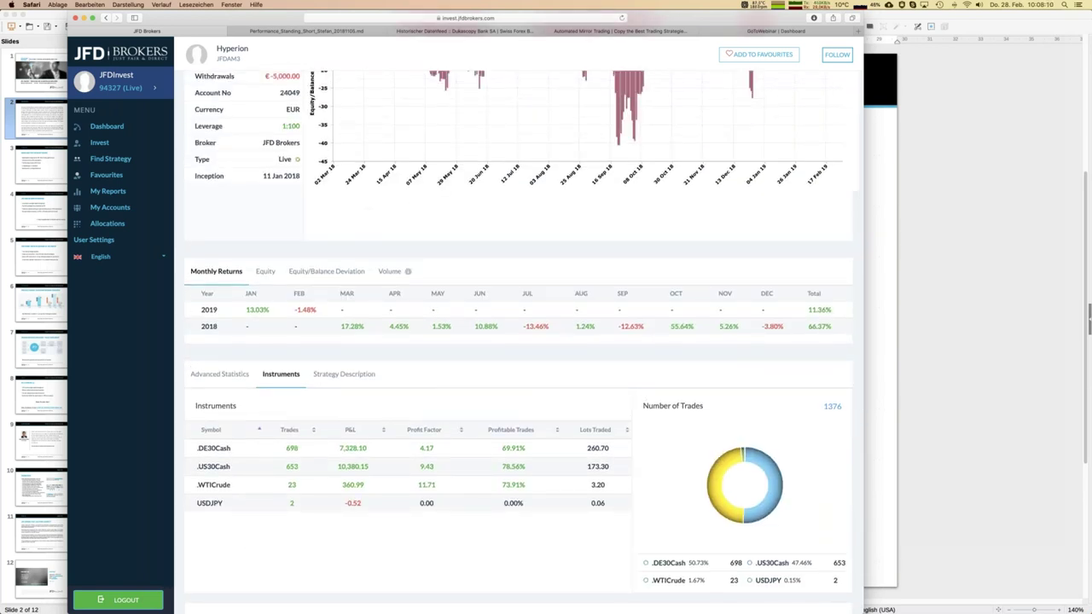
scroll(410, 209, up, 6)
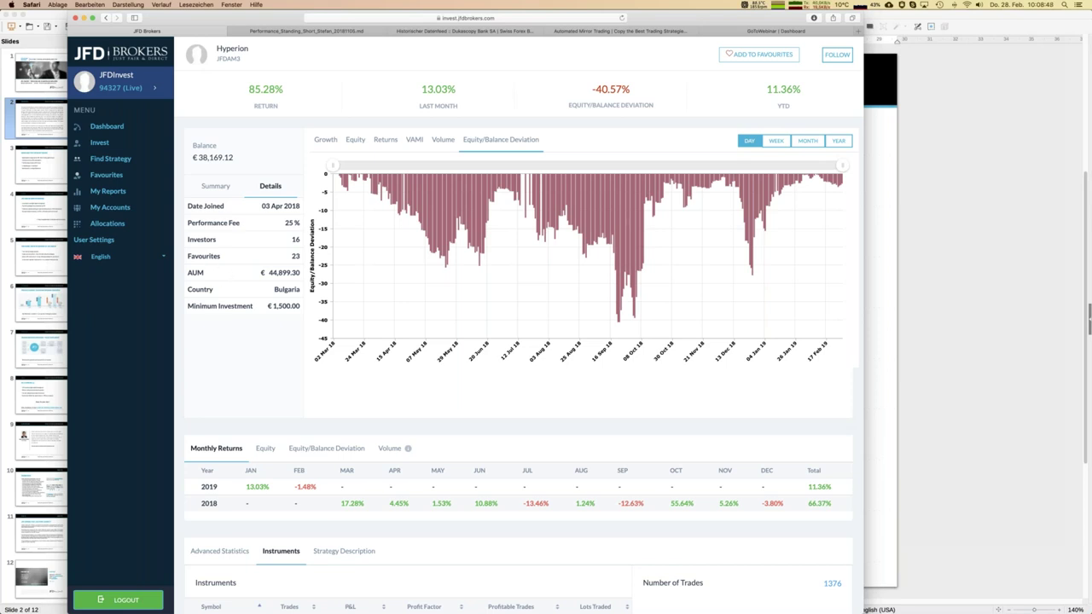
Open the Archimedes strategy from the strategy list and show its equity/balance deviation chart
click(111, 159)
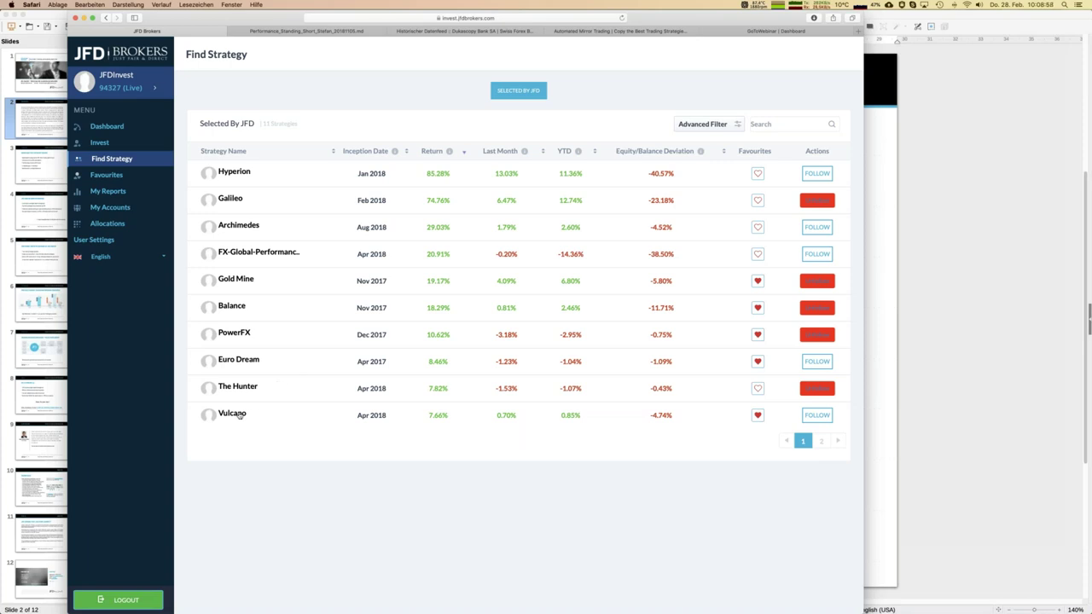
click(231, 226)
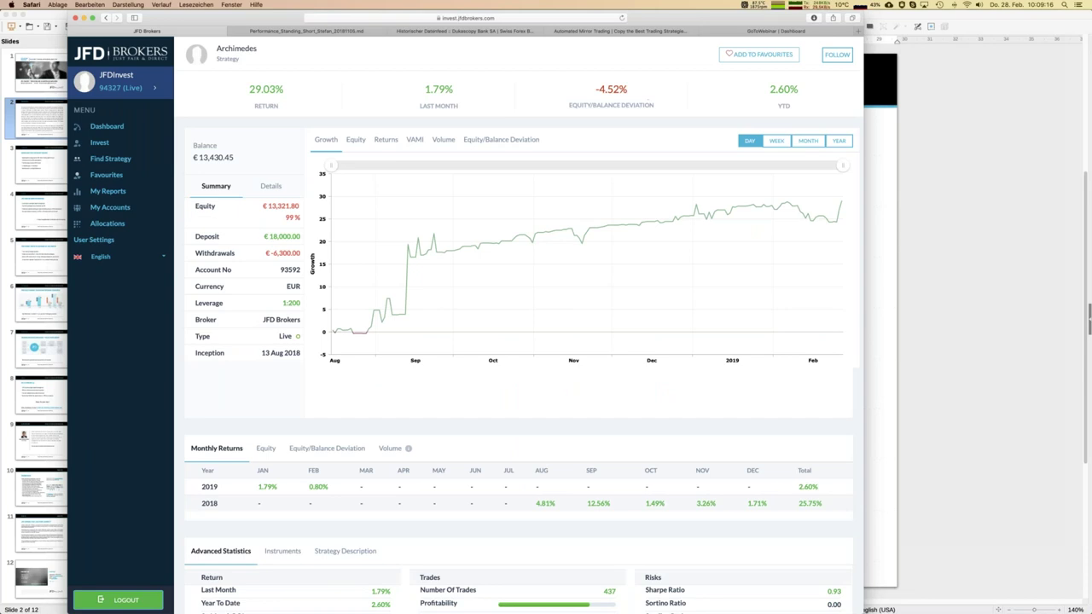
scroll(618, 86, down, 5)
scroll(621, 94, up, 5)
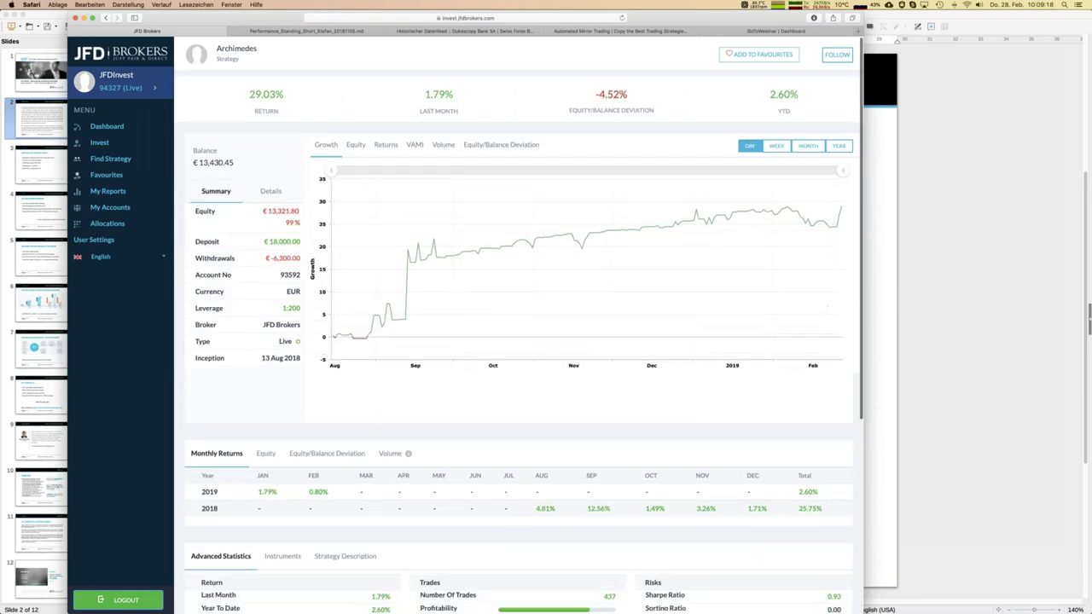
click(501, 140)
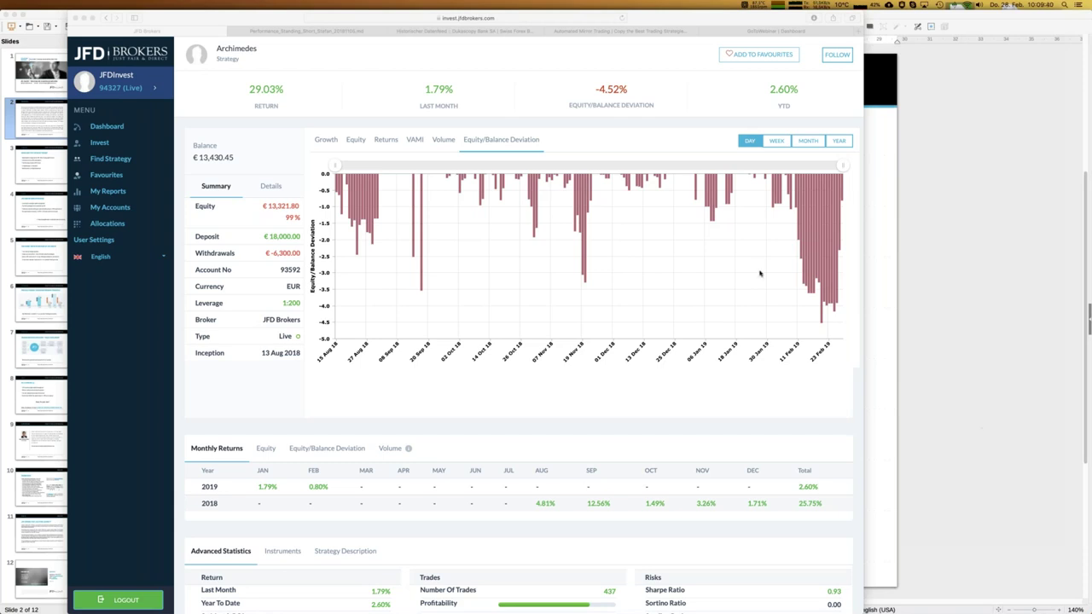
Show the account details and the traded instruments of the Archimedes strategy
click(276, 189)
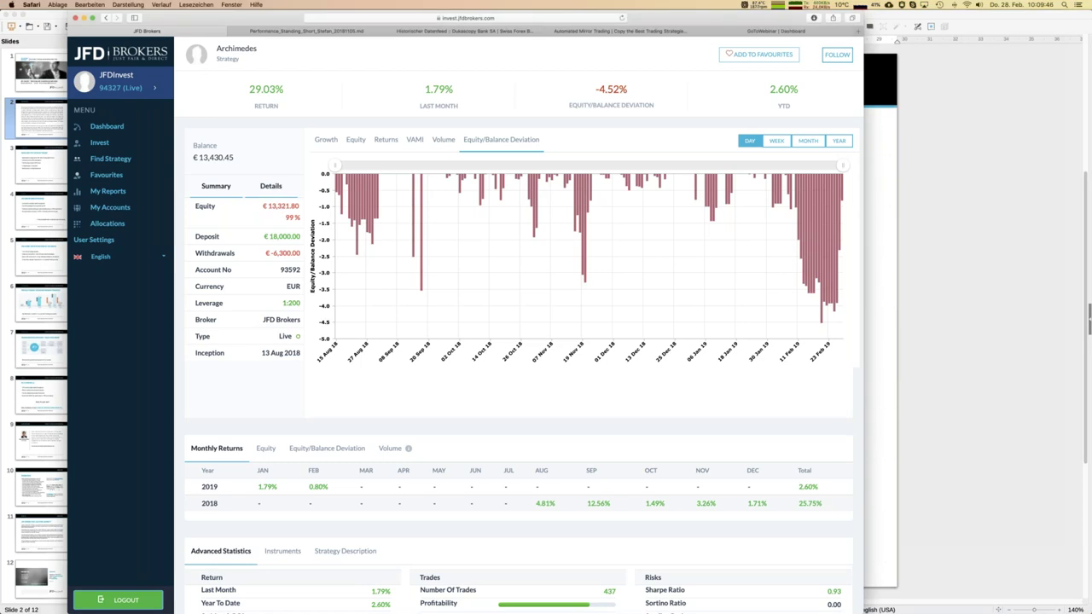
click(277, 191)
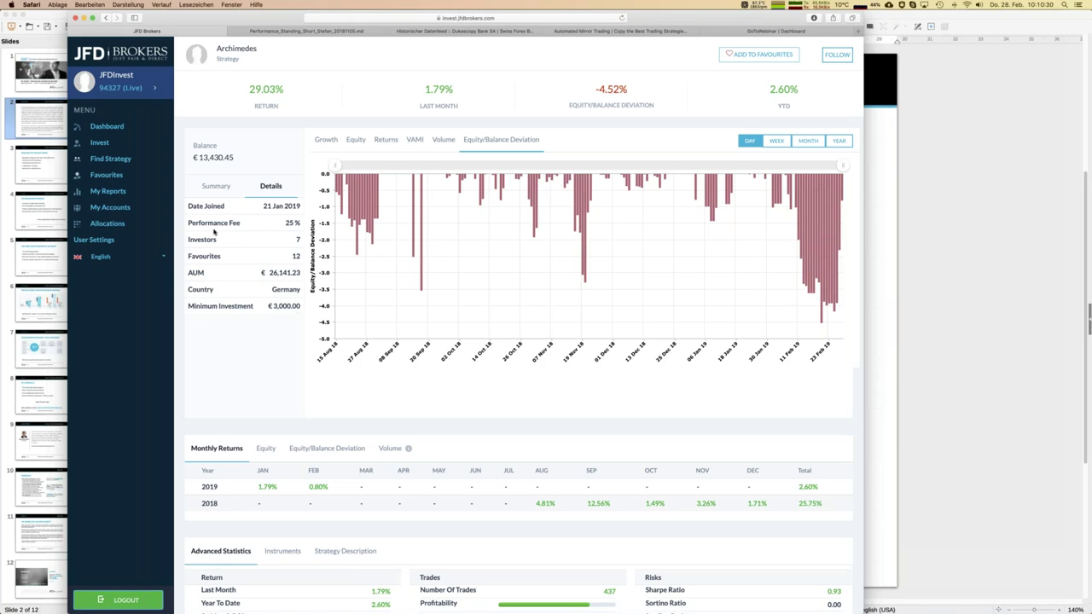
scroll(268, 254, down, 5)
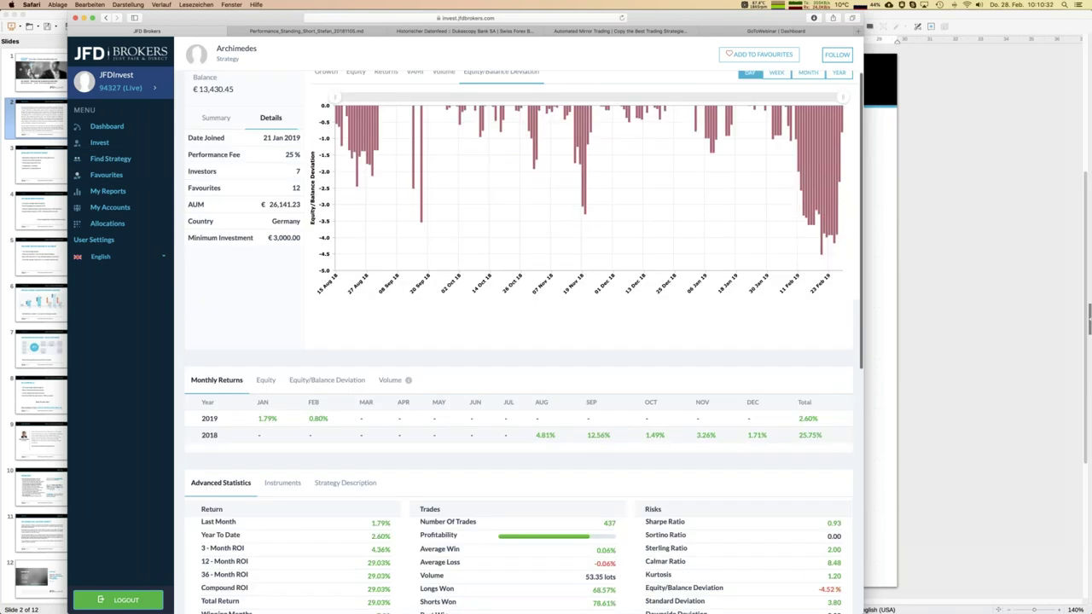
click(270, 254)
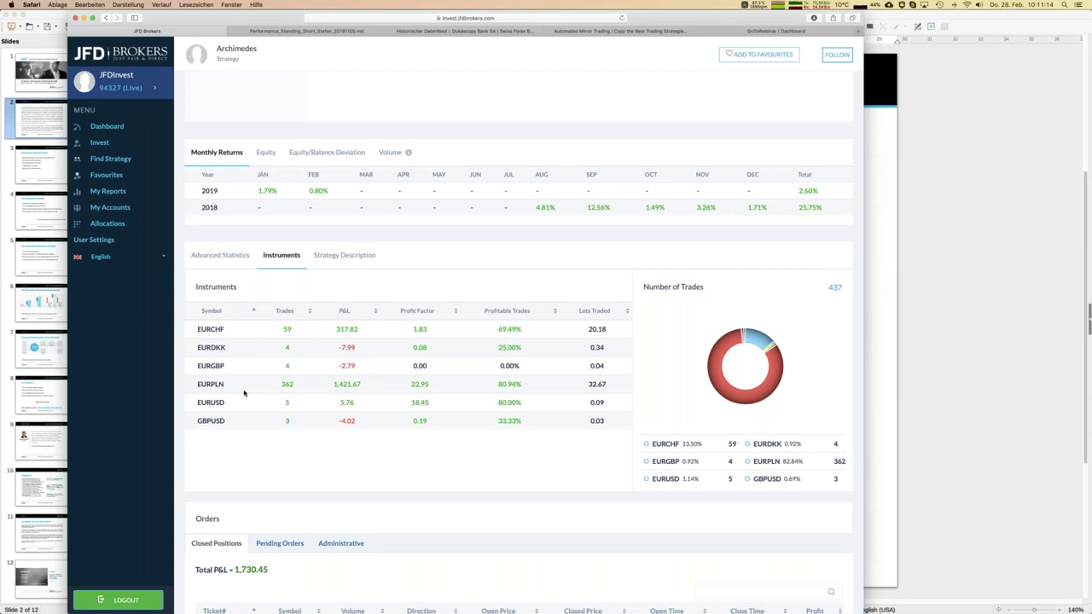
Switch the Archimedes performance chart back to growth
scroll(524, 342, up, 4)
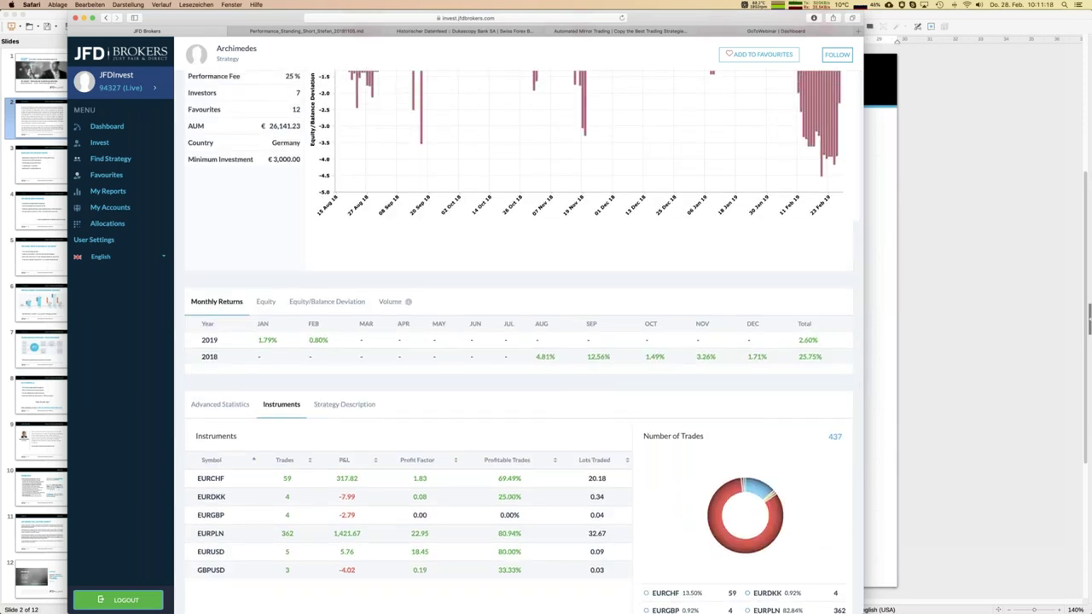
scroll(339, 177, up, 4)
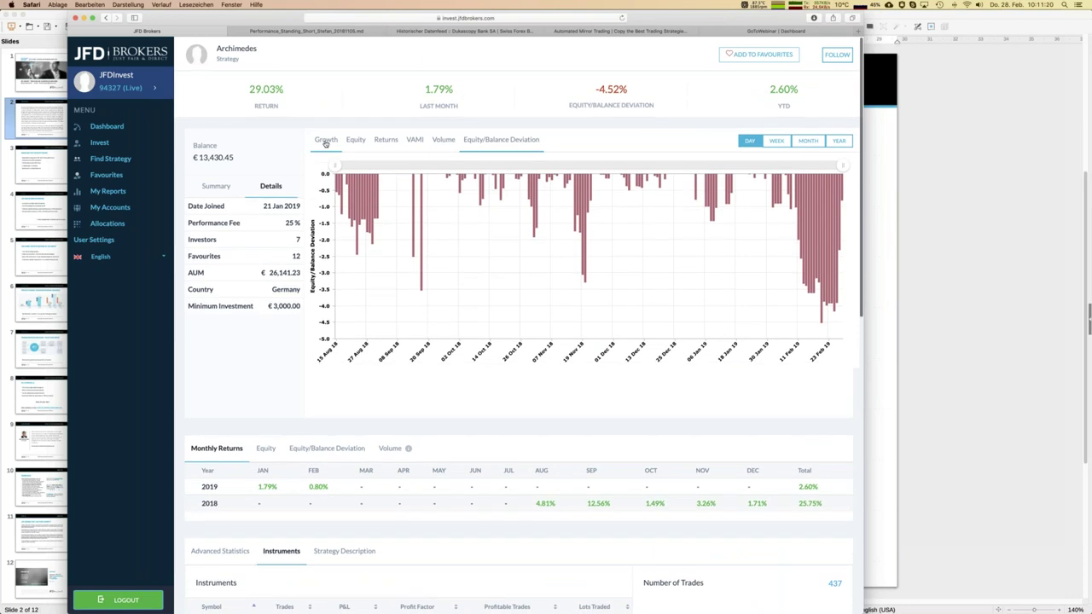
click(326, 140)
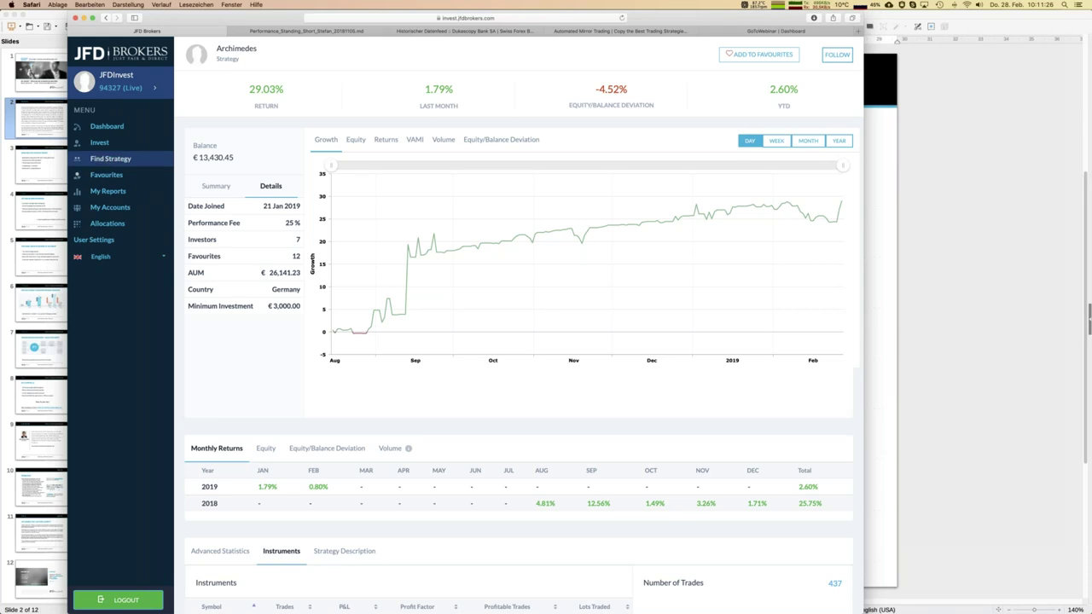
Open the Vulcano strategy from the strategy list and show its account details and equity/balance deviation chart
click(111, 158)
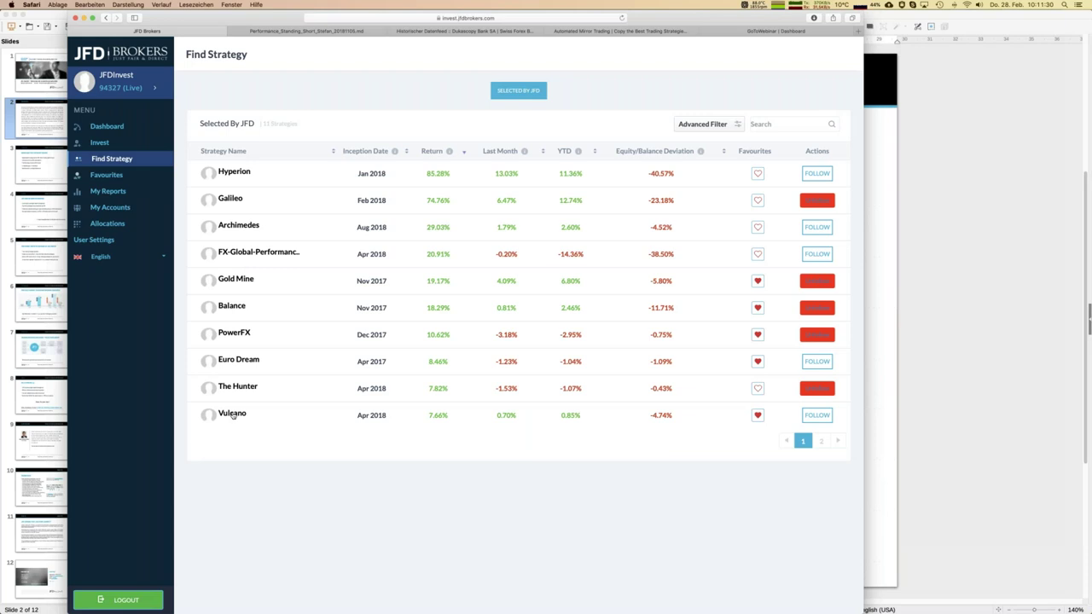
click(232, 415)
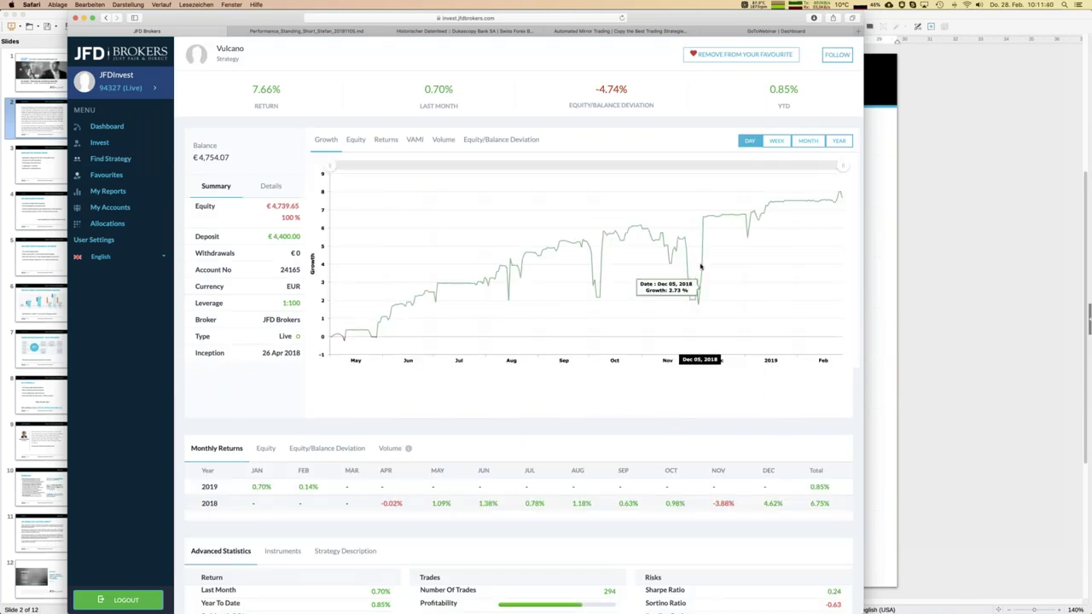
scroll(273, 183, down, 5)
scroll(273, 183, up, 5)
click(272, 185)
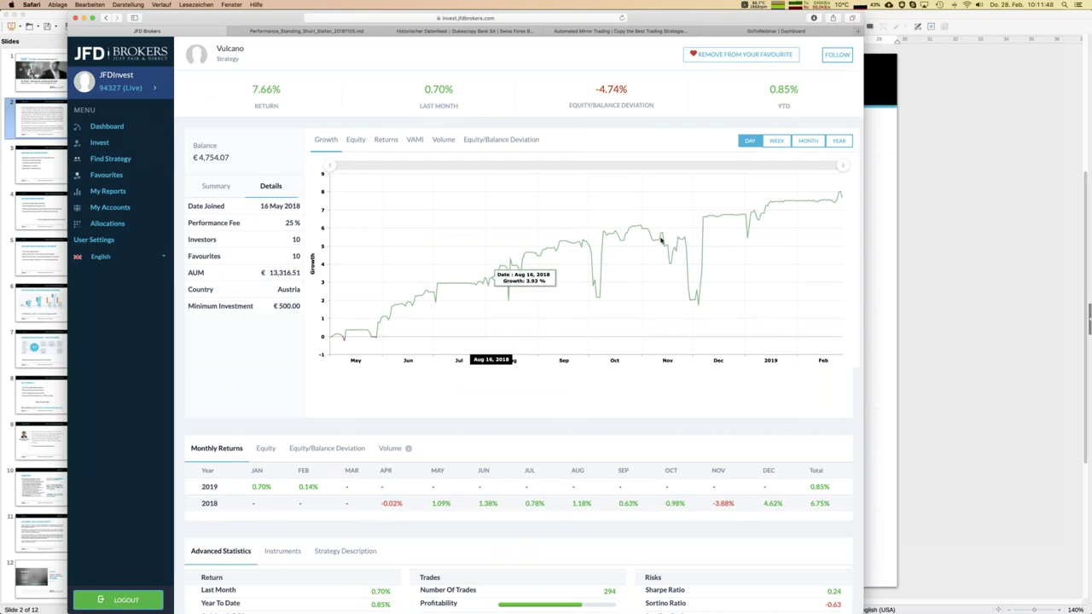
click(504, 141)
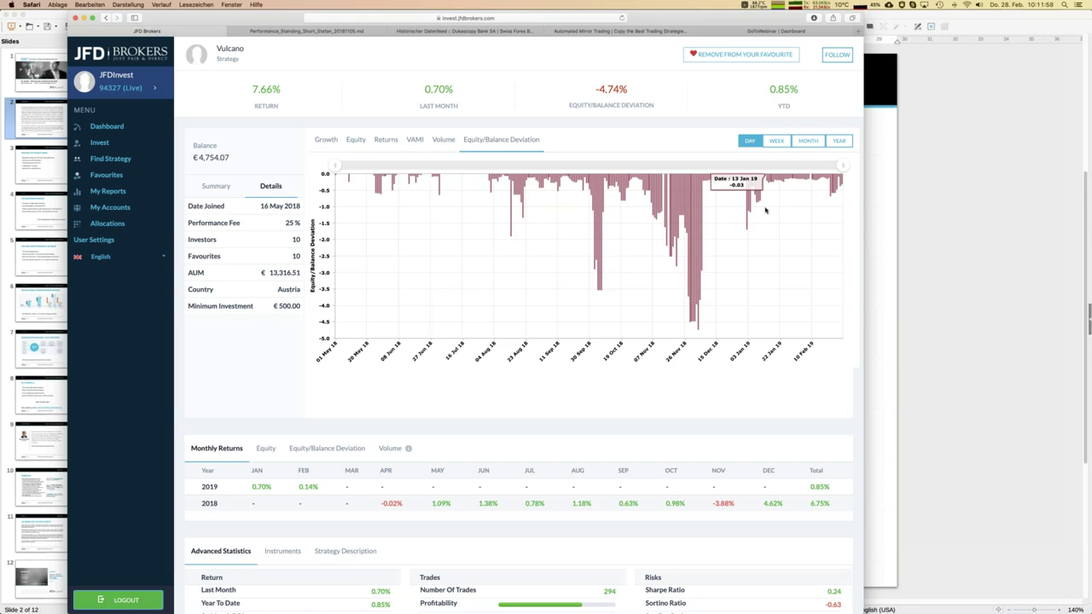
Open the active allocations report and stop the PowerFX allocation, confirming the request
click(109, 223)
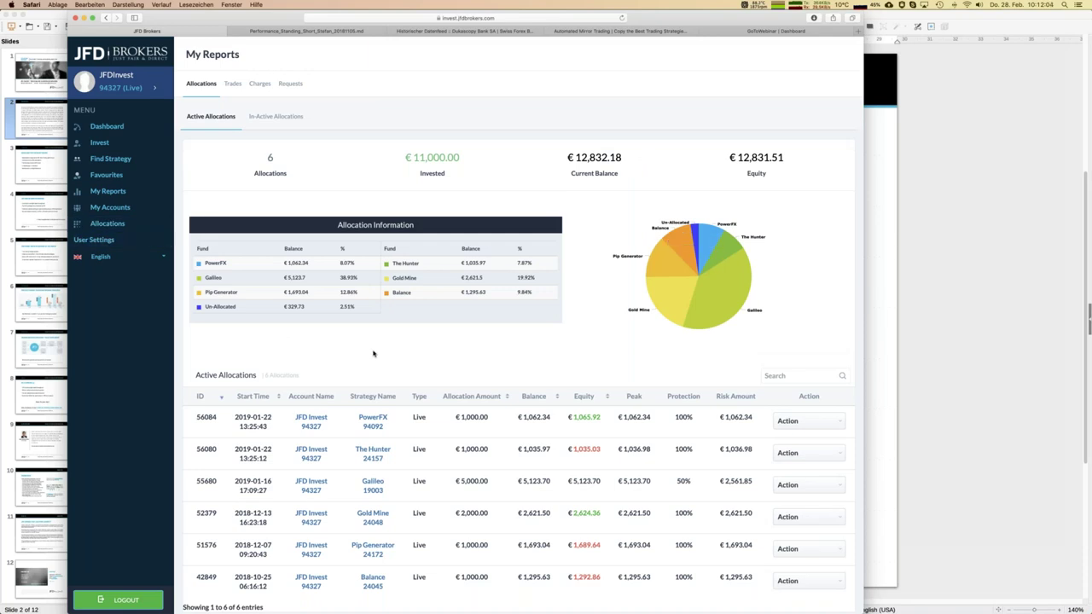
scroll(373, 353, down, 1)
mouse_move(432, 271)
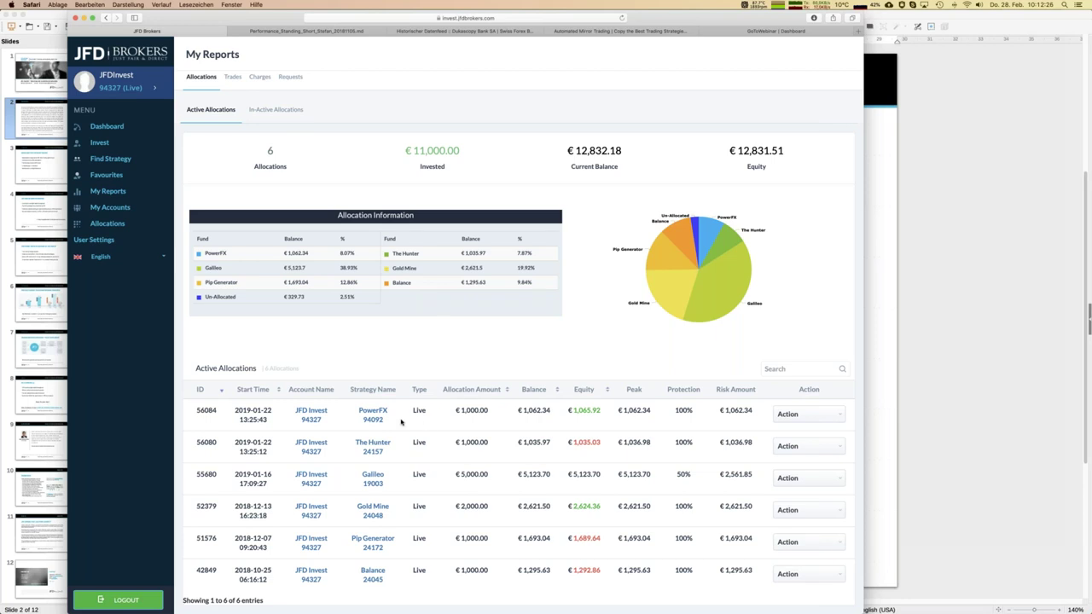
click(793, 415)
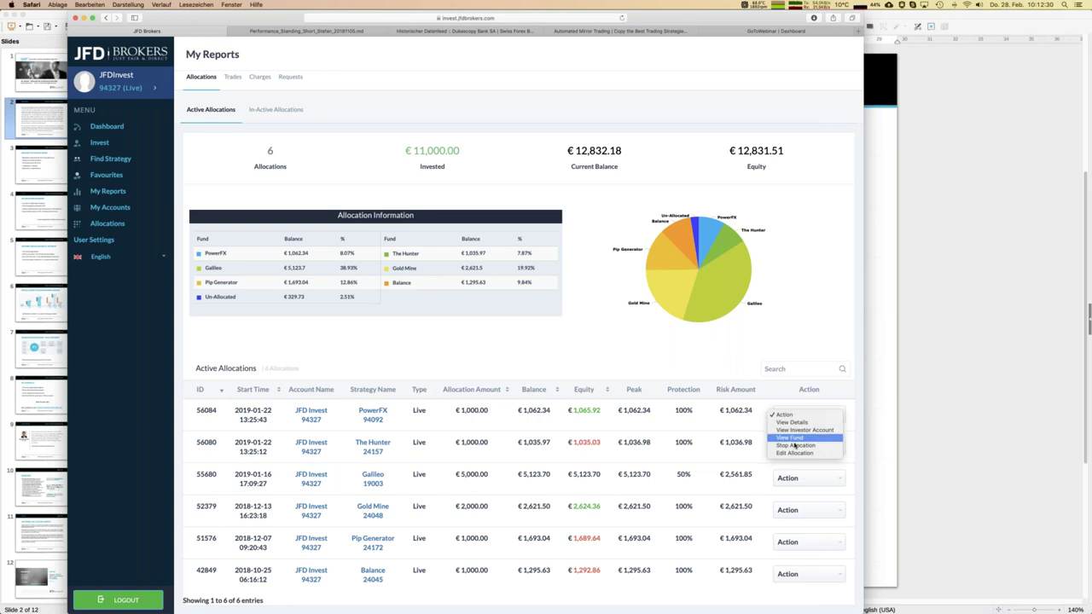
click(795, 445)
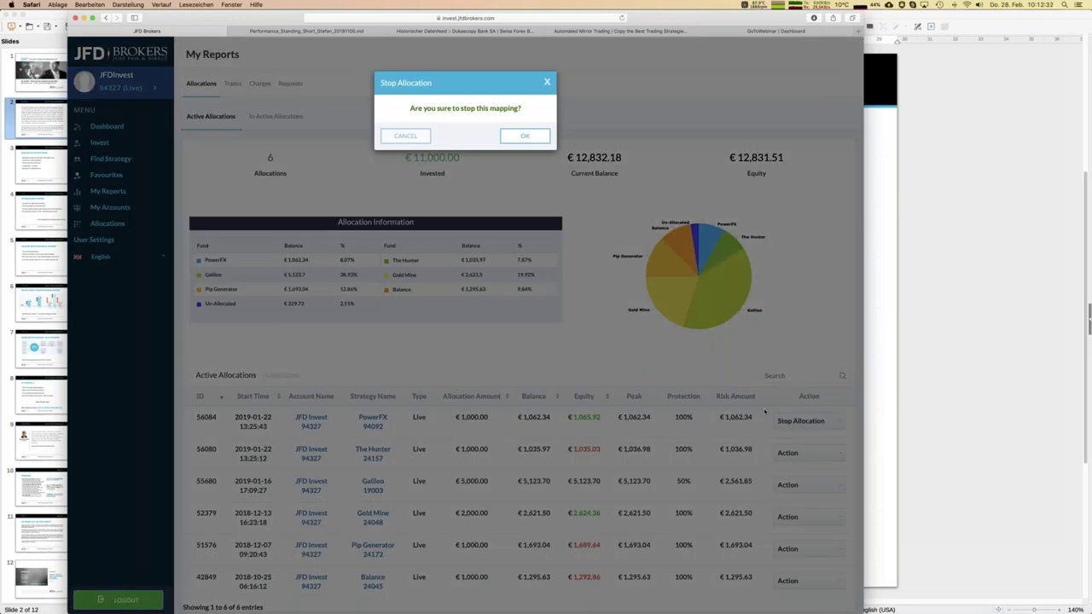
click(526, 136)
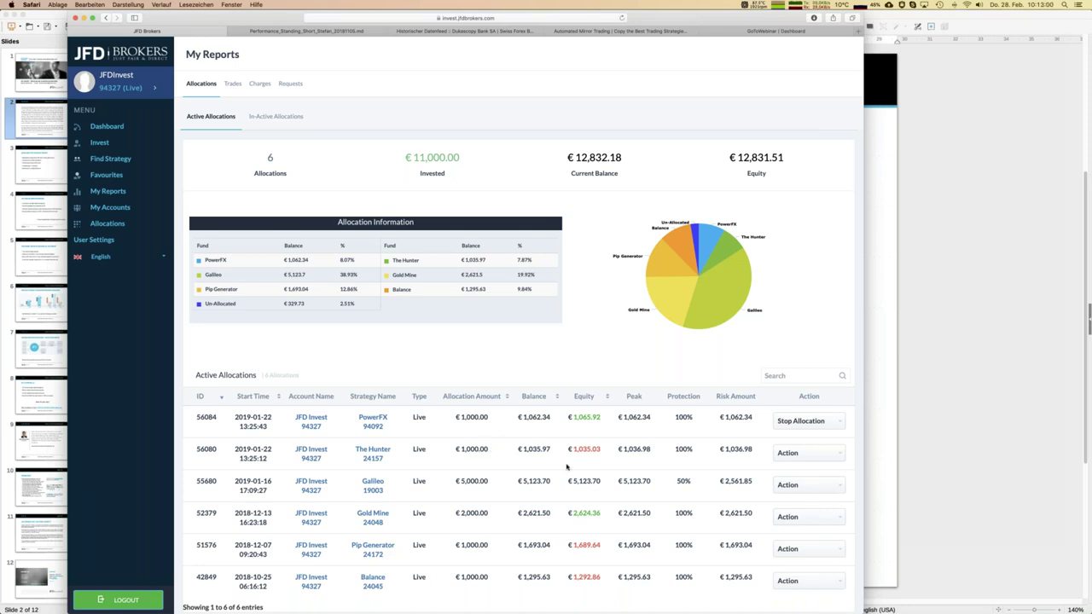
Stop The Hunter allocation in the active allocations list and confirm
click(806, 456)
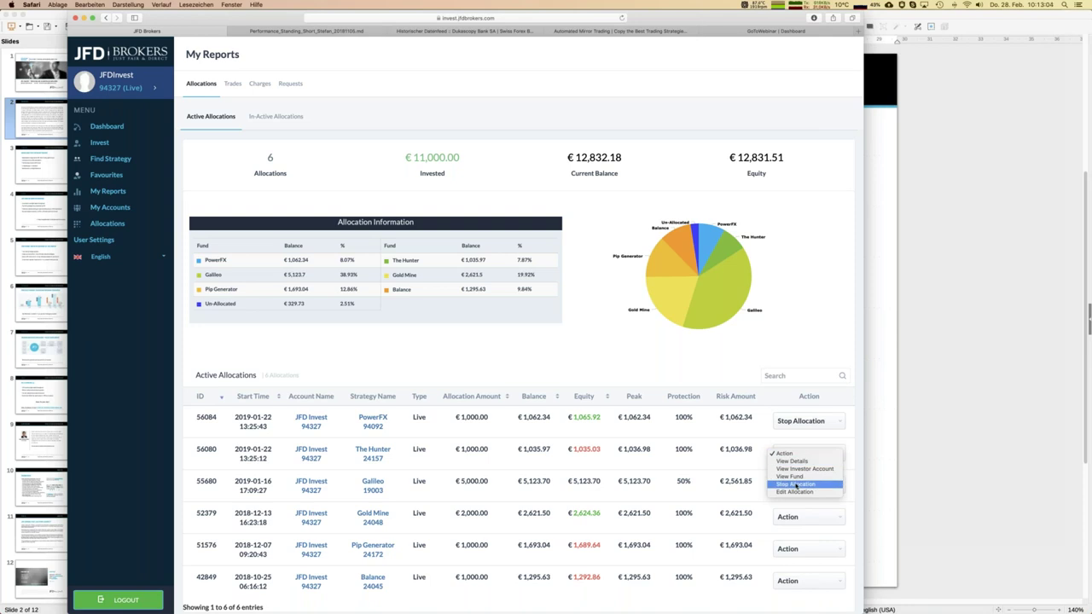
click(796, 484)
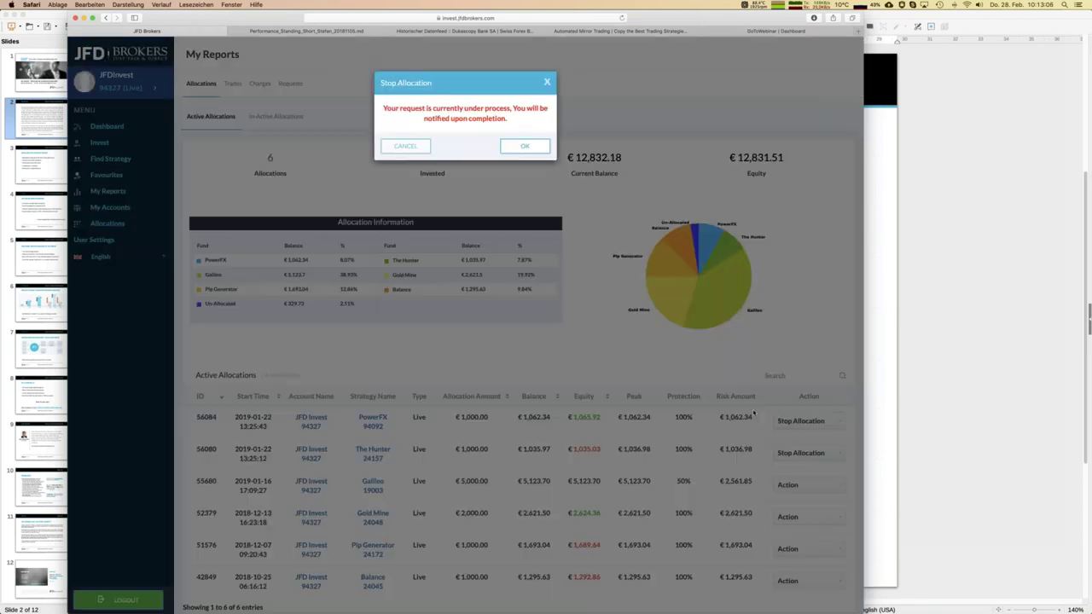
click(525, 148)
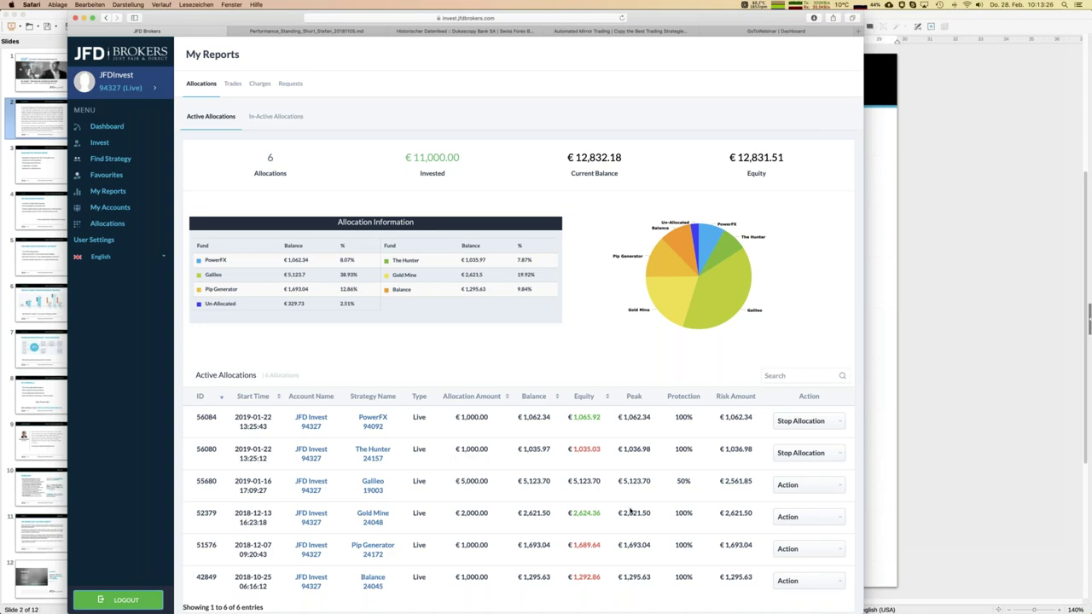
Request to stop the Galileo allocation, confirm it, and acknowledge the stopped-subscription notice
click(794, 487)
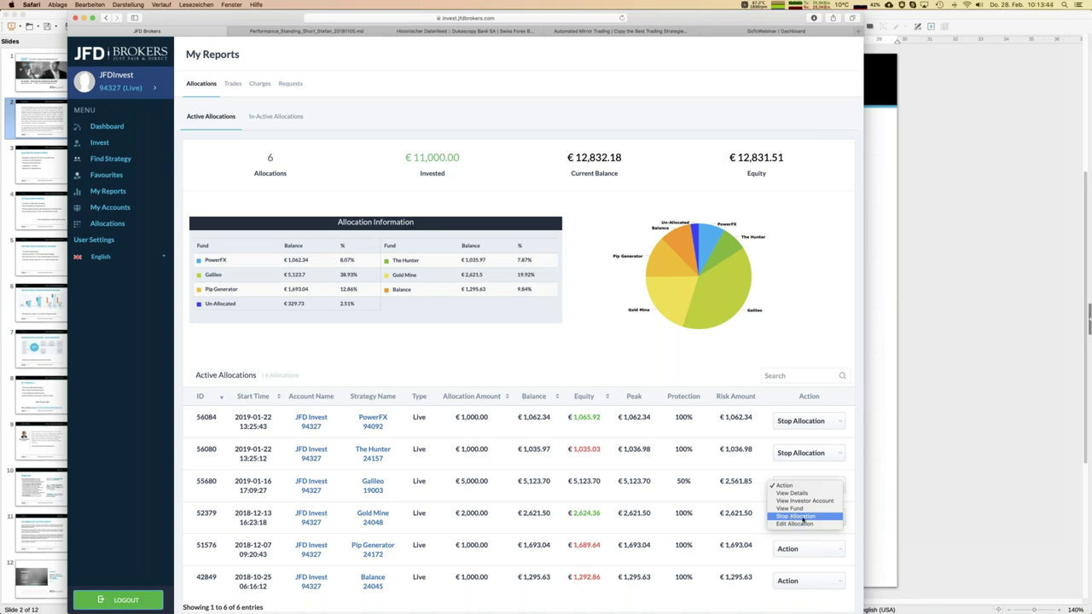
click(802, 517)
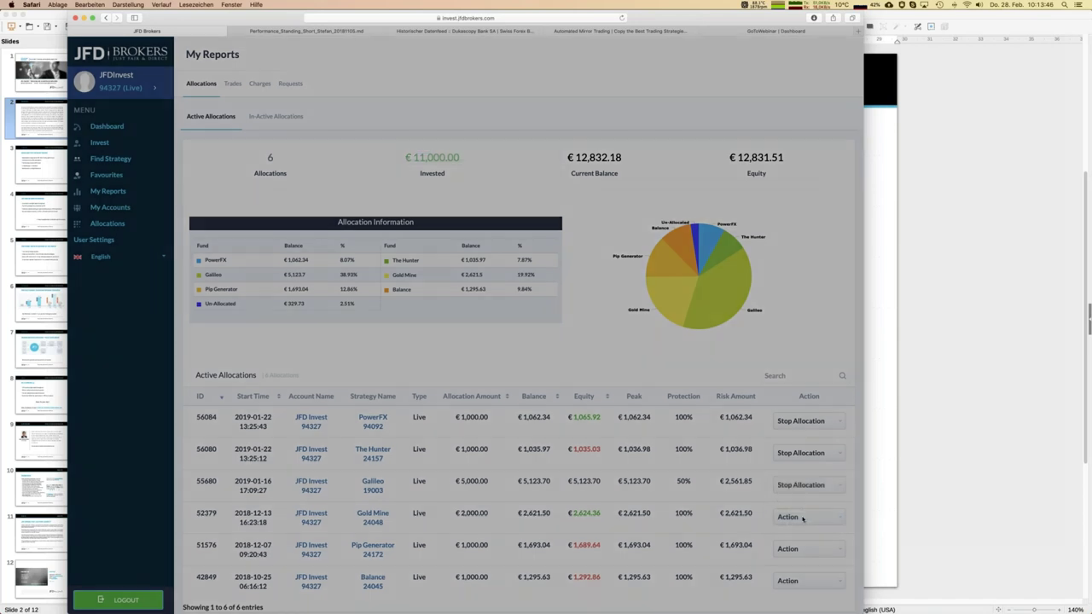
click(522, 145)
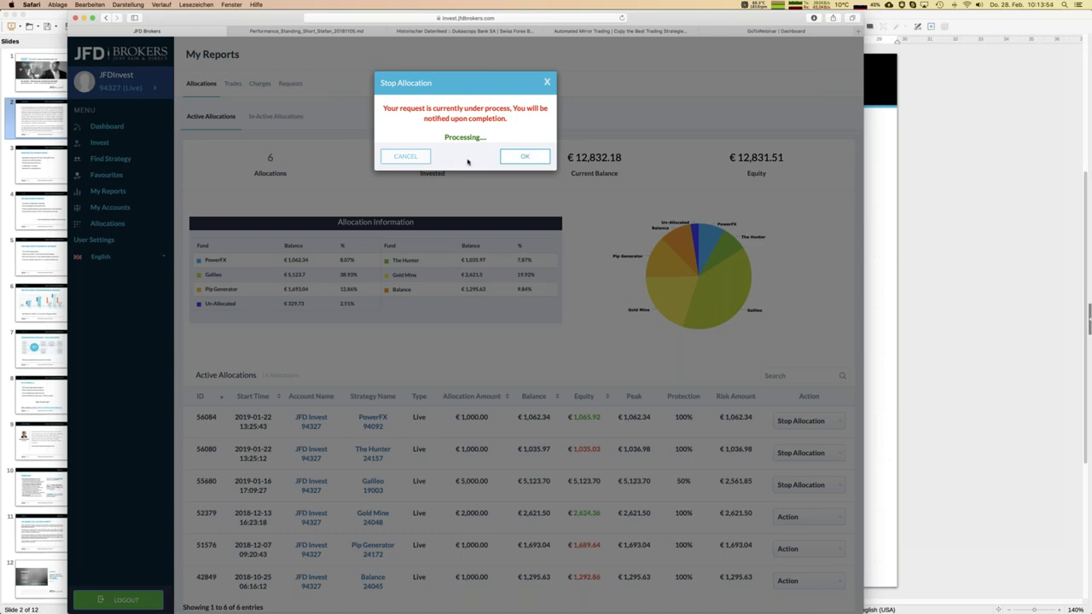
click(529, 157)
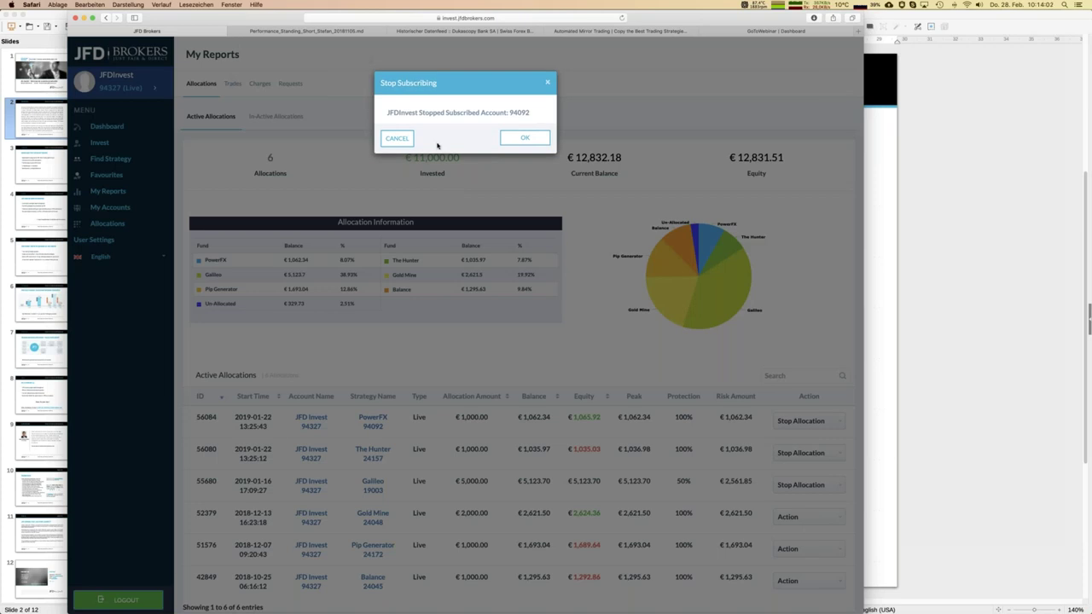
click(522, 139)
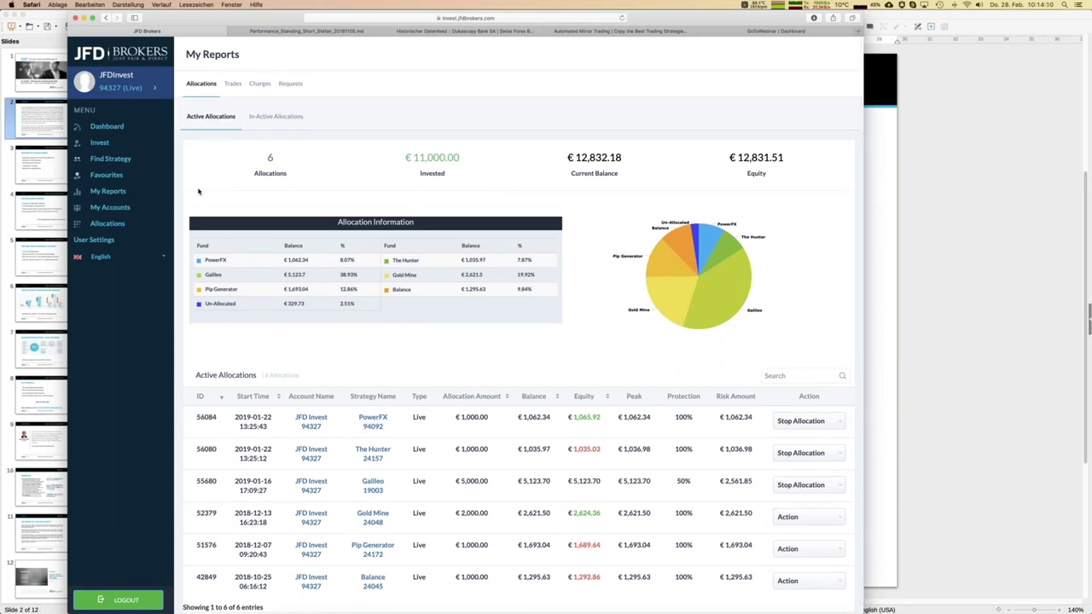
Check the accounts overview and the refreshed list of active allocations
click(118, 209)
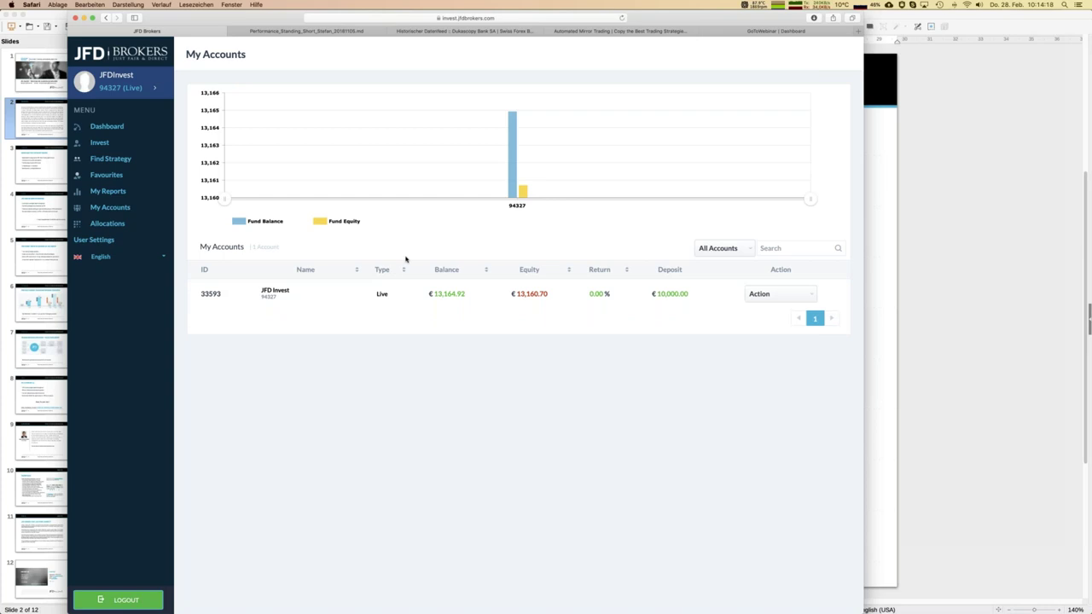
click(109, 224)
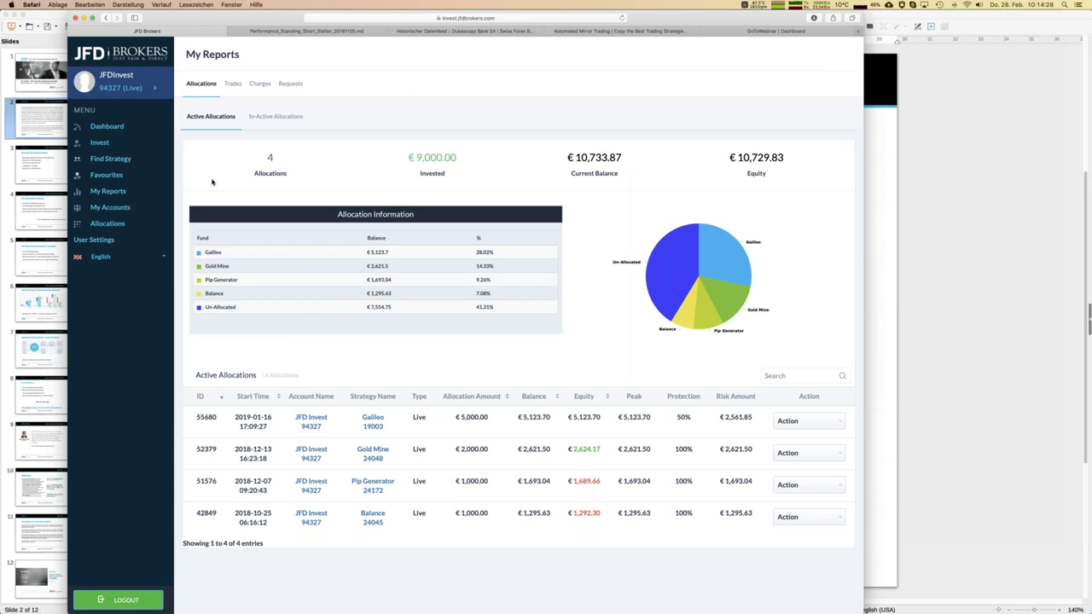
Start following Vulcano from the strategy list and set the amount to allocate to 2000
click(106, 175)
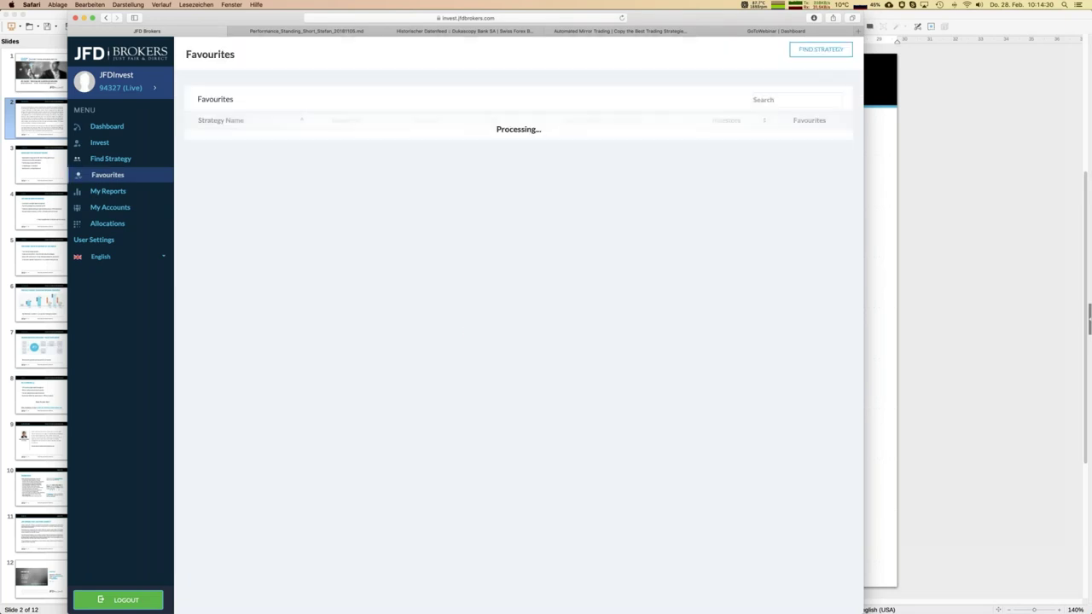
click(109, 159)
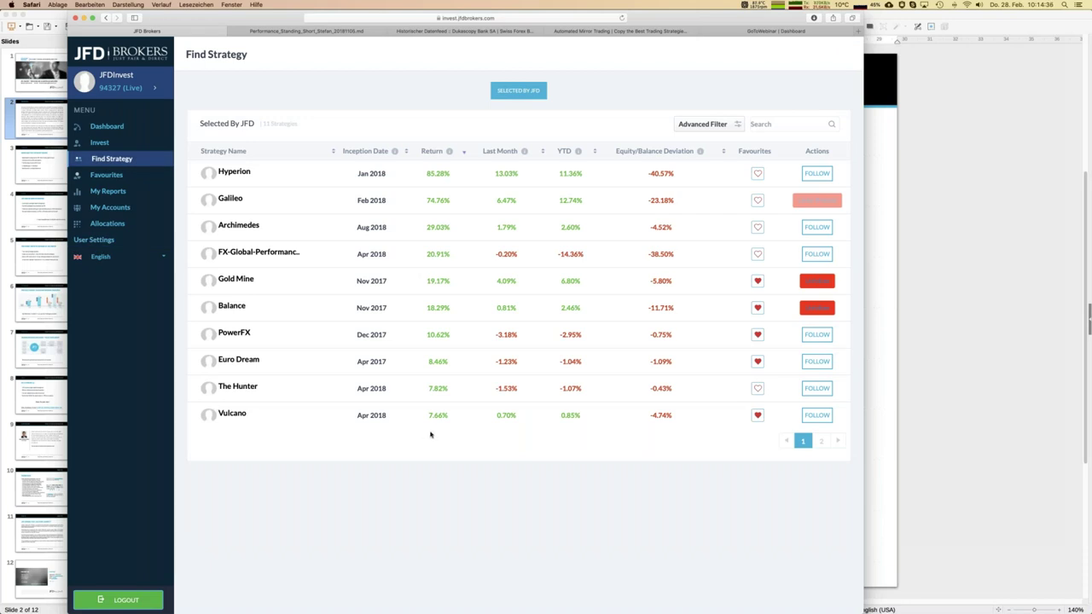
click(817, 416)
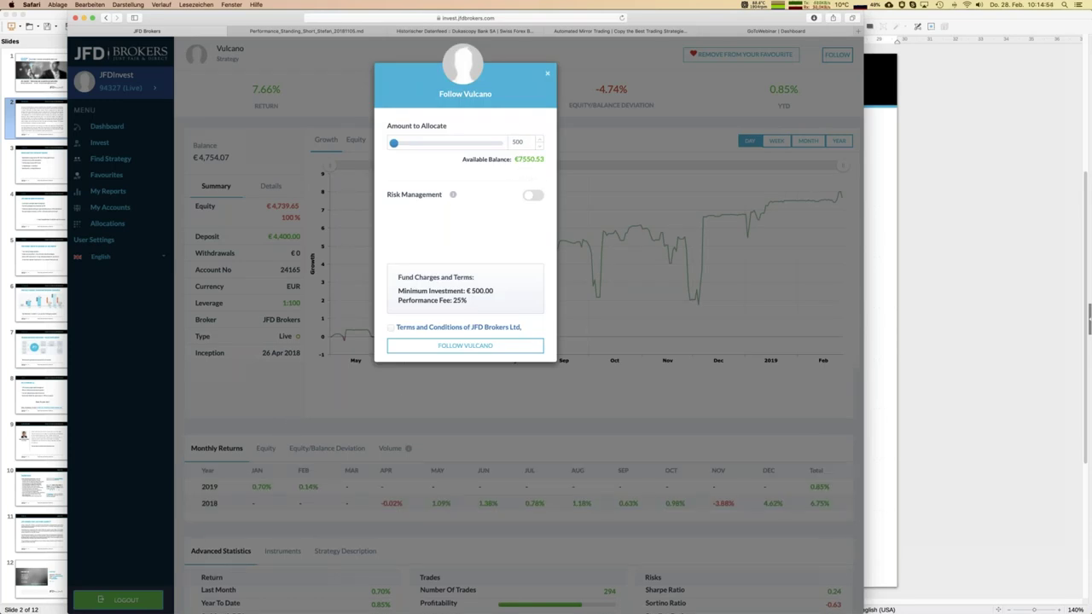
mouse_move(453, 194)
mouse_move(395, 146)
drag(395, 146, 417, 144)
click(540, 146)
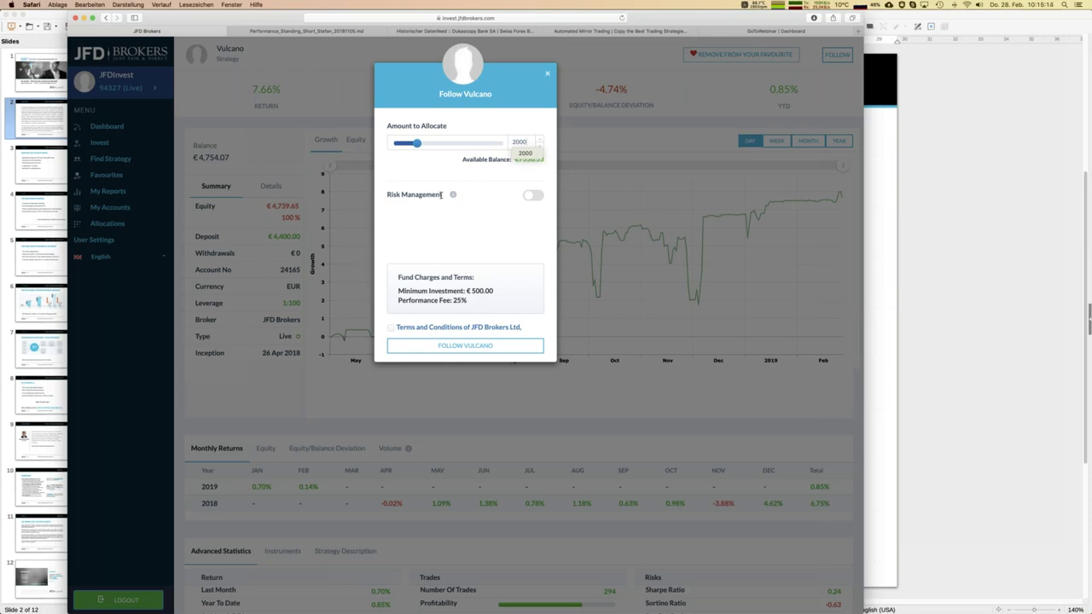
Enable risk management for the Vulcano allocation, accept its terms, and set the risk level to 100%
click(531, 199)
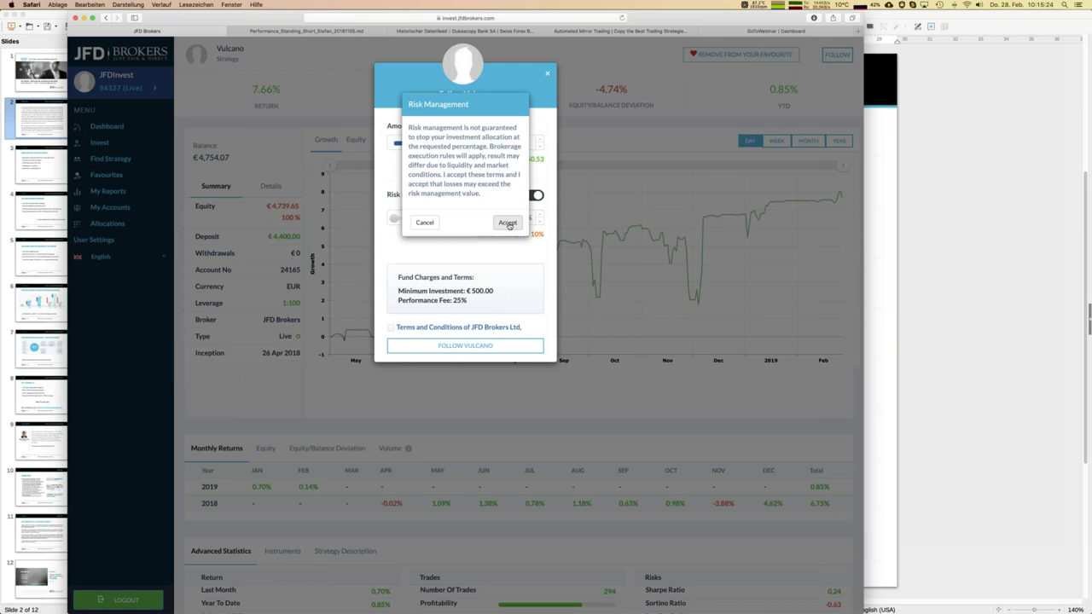
click(508, 224)
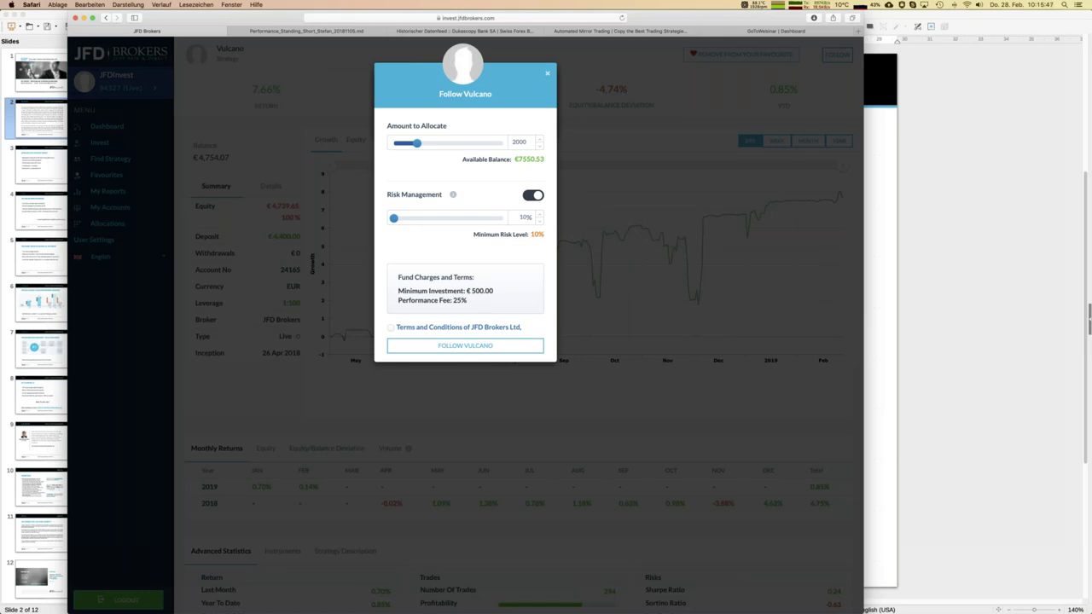
click(547, 73)
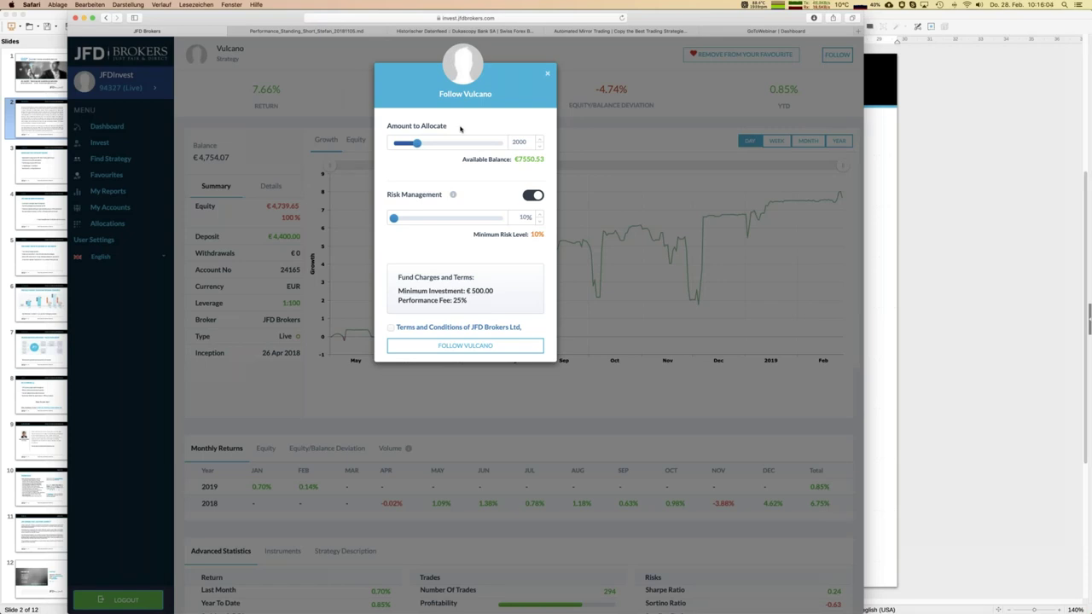
drag(395, 219, 504, 218)
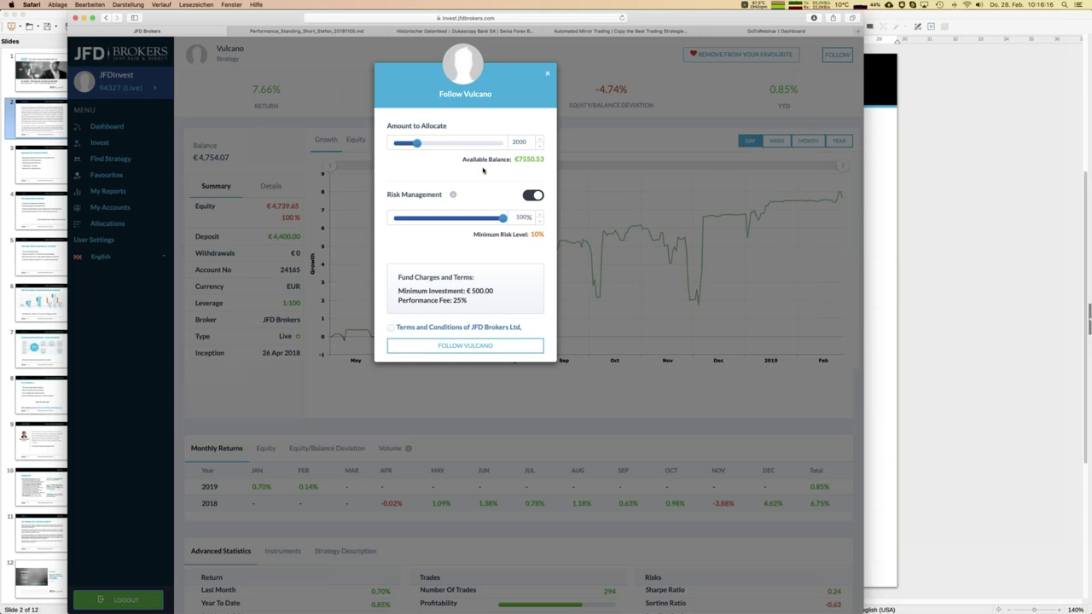
Accept the JFD Brokers terms and conditions and confirm investing in Vulcano
click(390, 328)
click(466, 345)
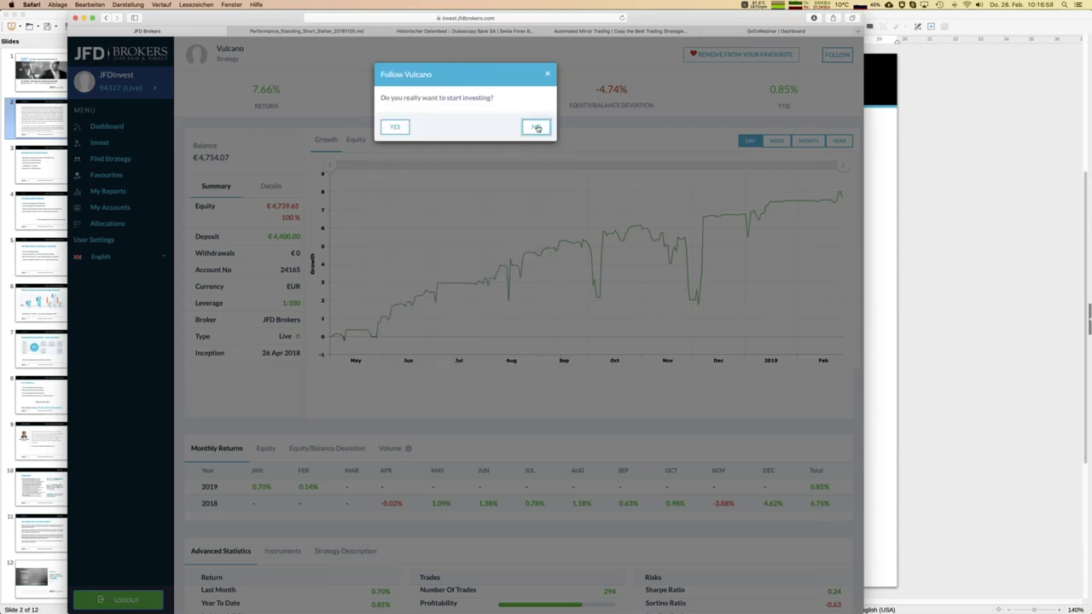
click(396, 127)
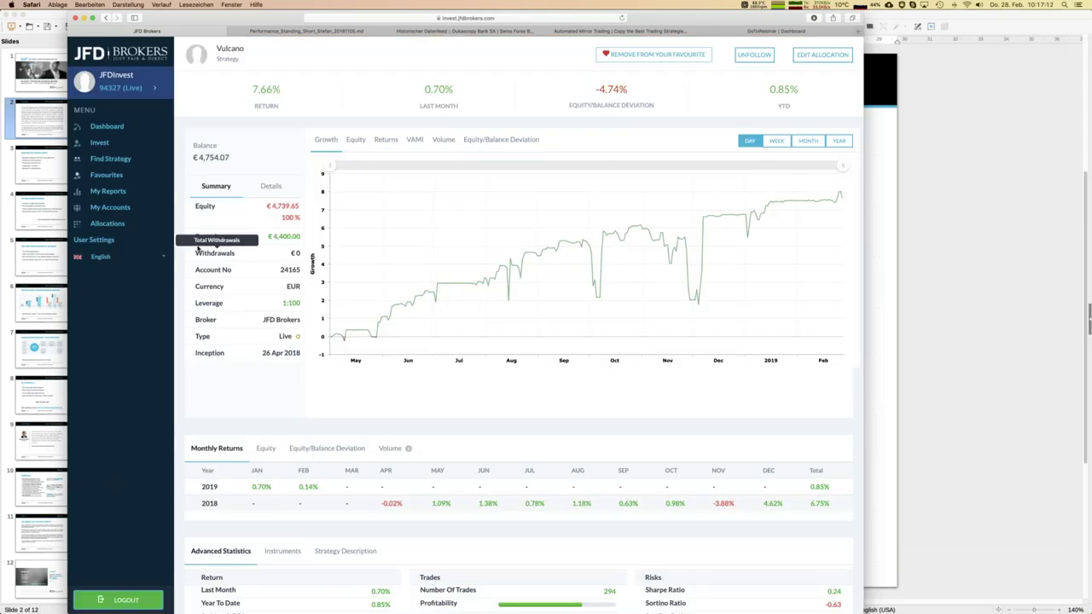
Start following Archimedes from the strategy list with 3000 allocated, and enable risk management at 50%, accepting its terms
click(106, 175)
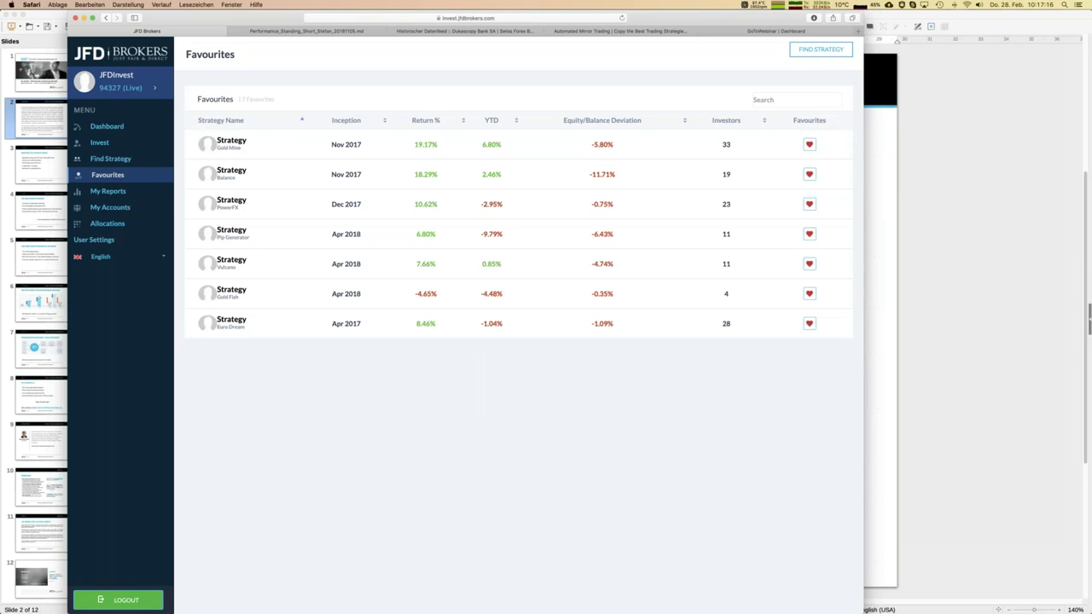
click(106, 161)
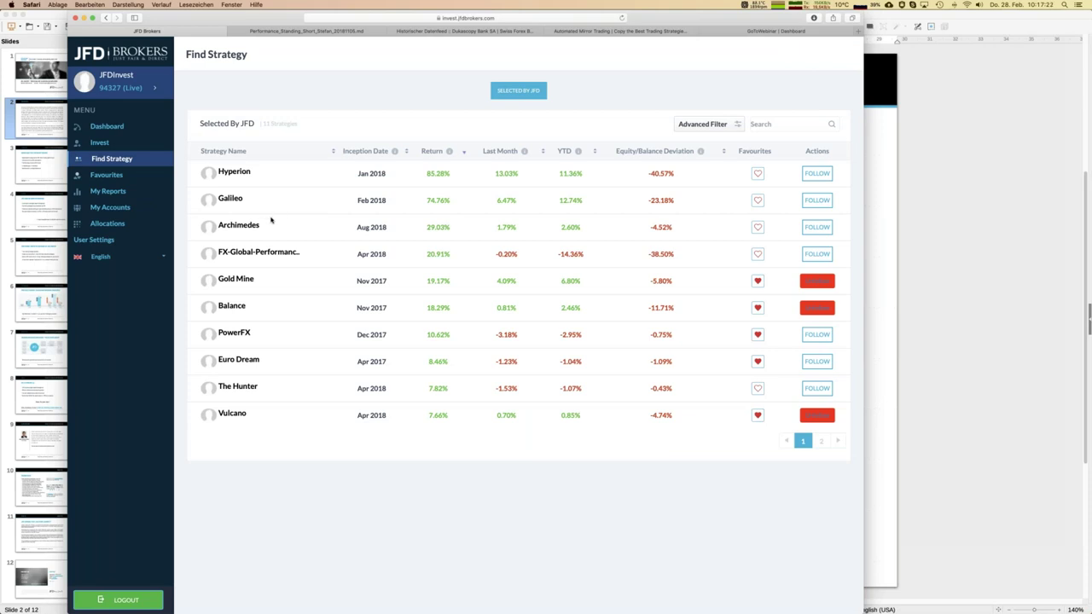
click(818, 228)
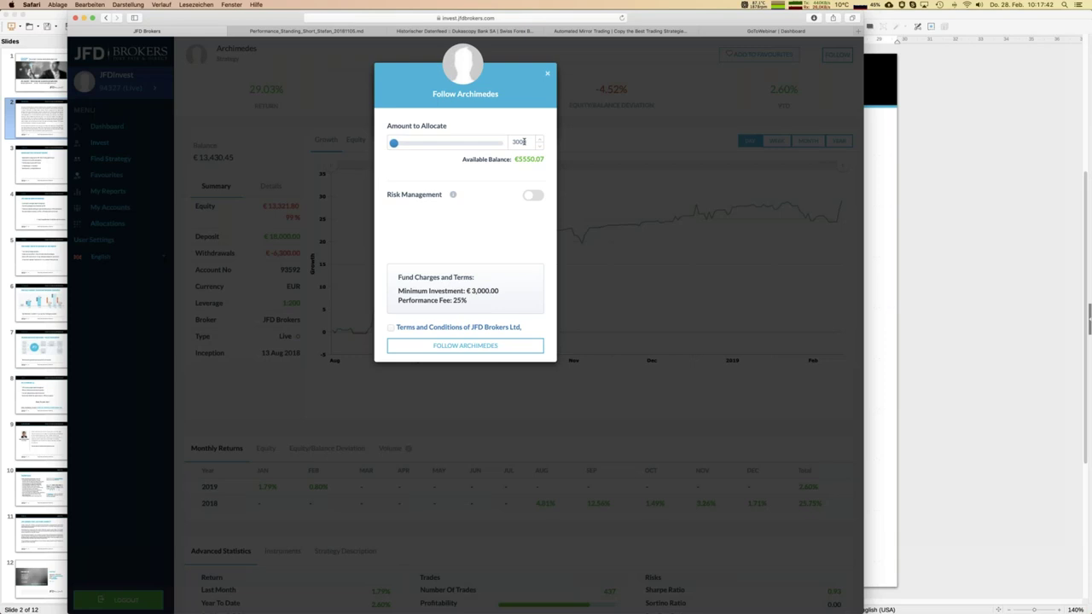
click(535, 195)
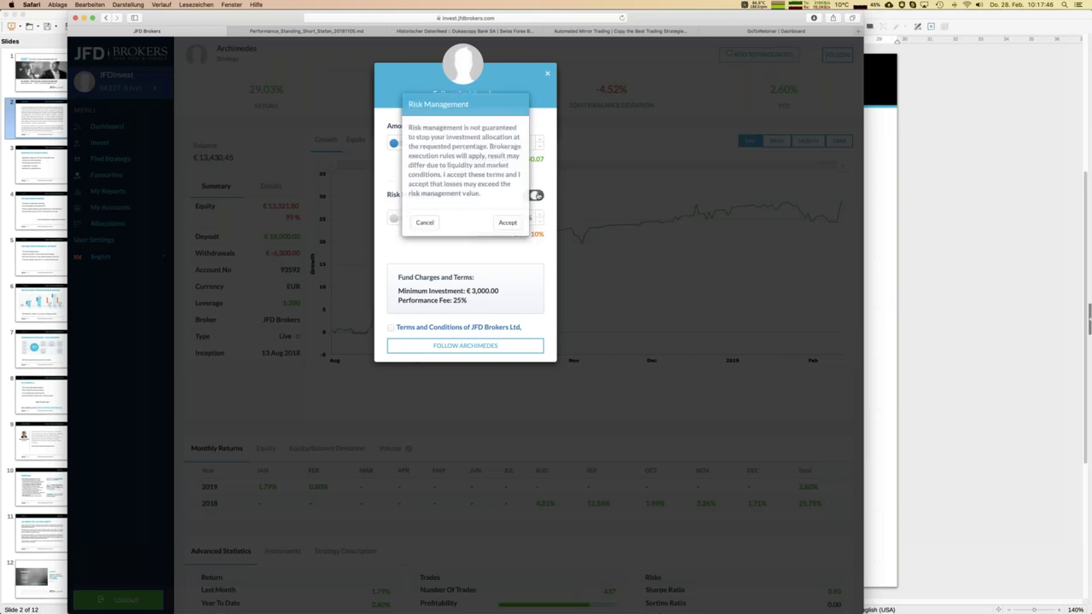
click(507, 223)
drag(395, 219, 443, 219)
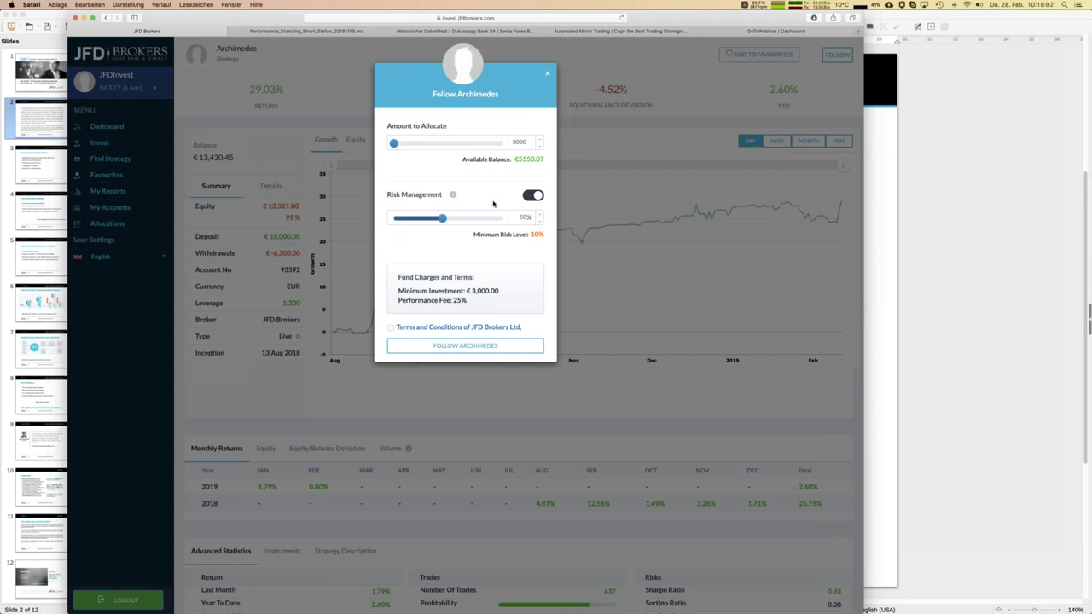
Accept the terms and conditions, confirm investing in Archimedes, and acknowledge the subscription notice
click(390, 328)
click(448, 346)
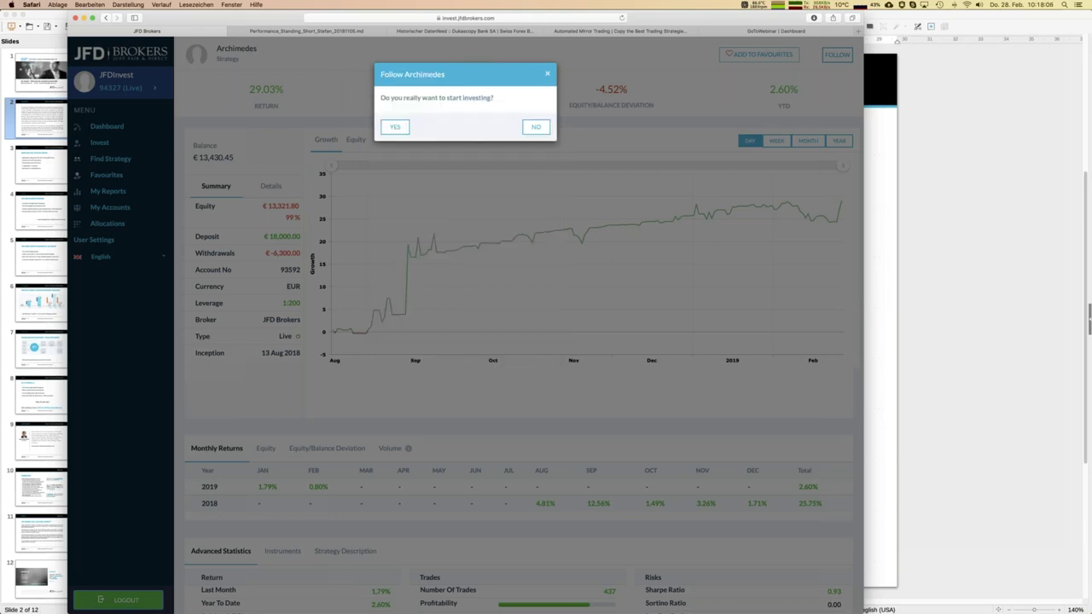
click(395, 127)
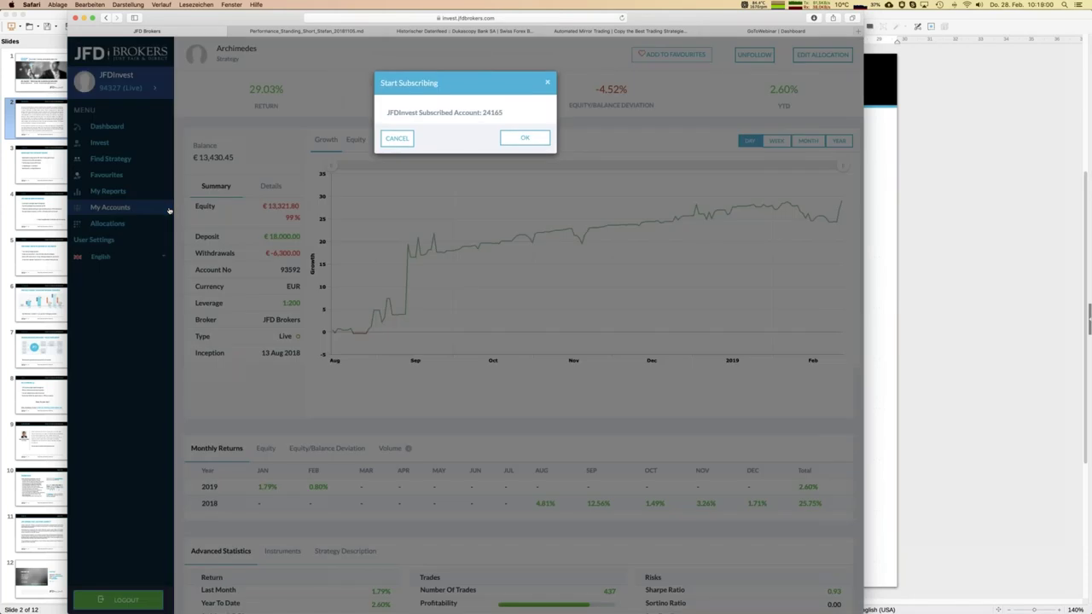
click(530, 139)
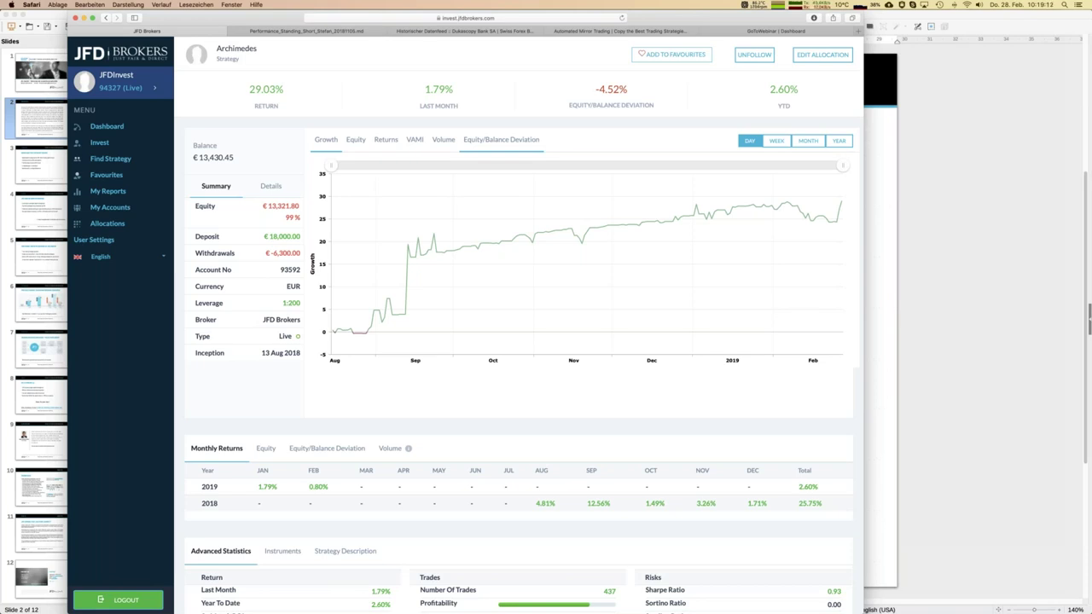
Open the dashboard and inspect the most recent point on the account balance chart
click(120, 126)
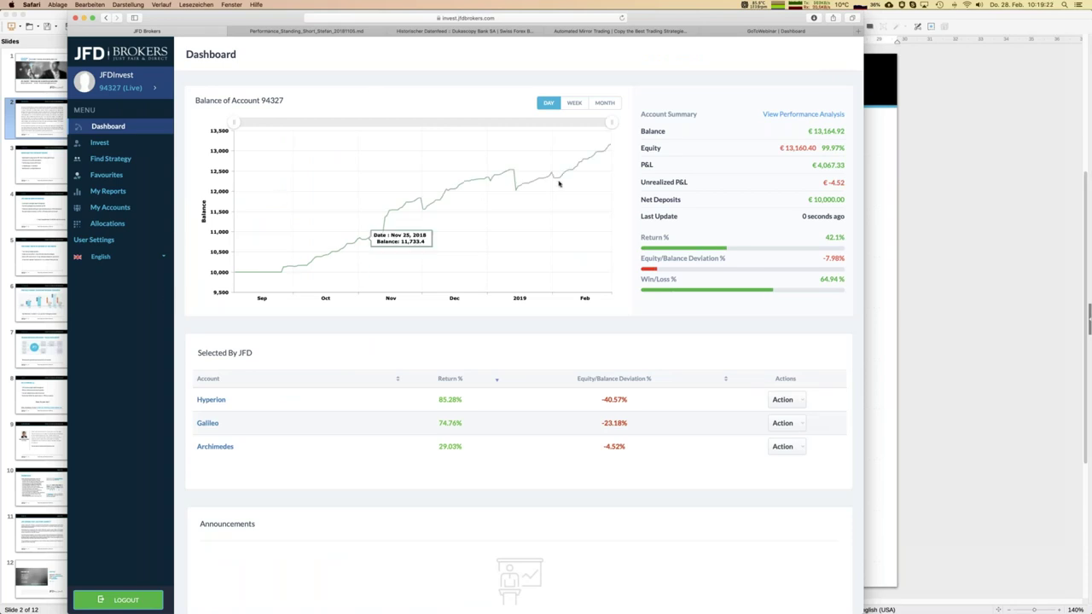
mouse_move(606, 151)
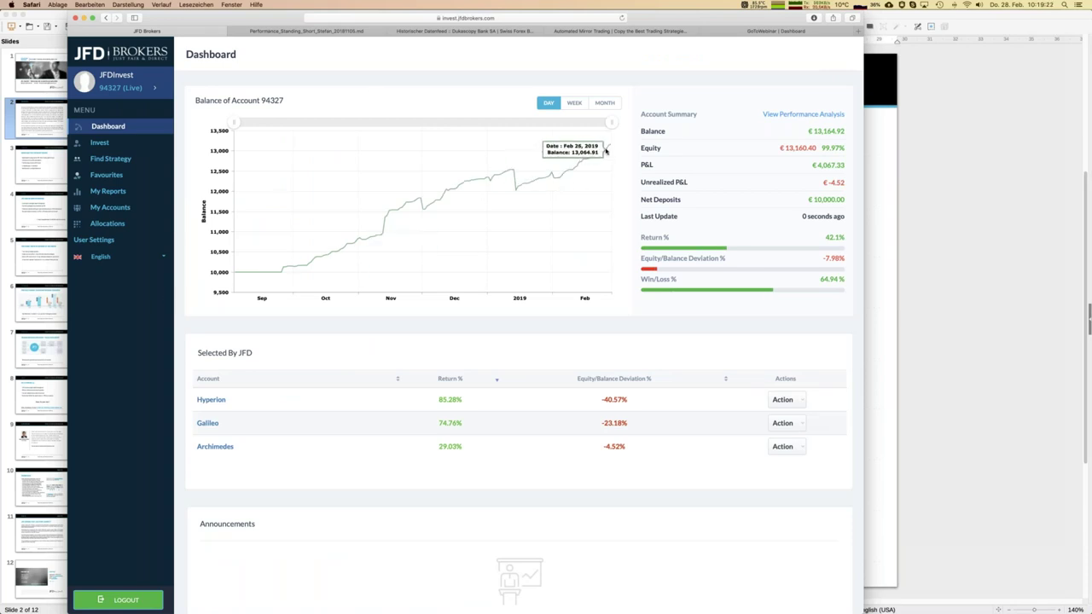
Review the active allocations, return to the strategy list, and acknowledge the subscription notice
click(108, 223)
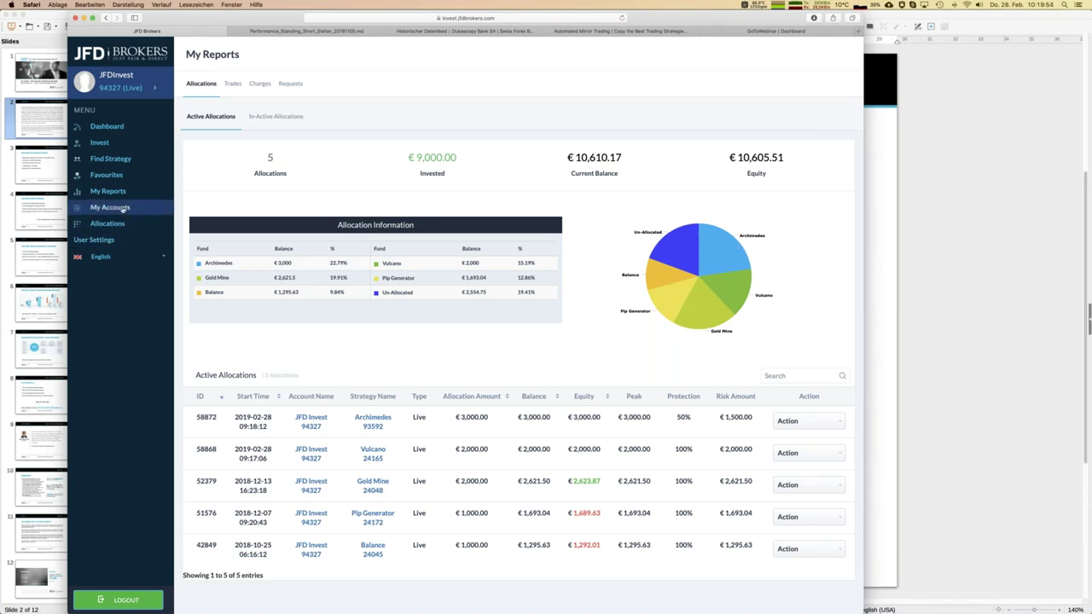
click(111, 159)
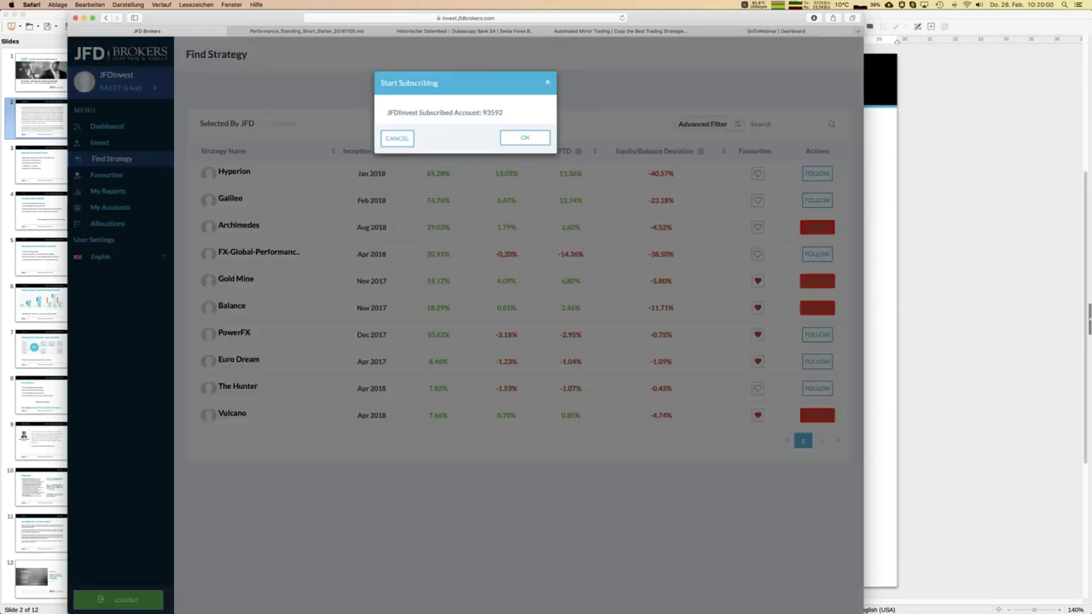
click(526, 138)
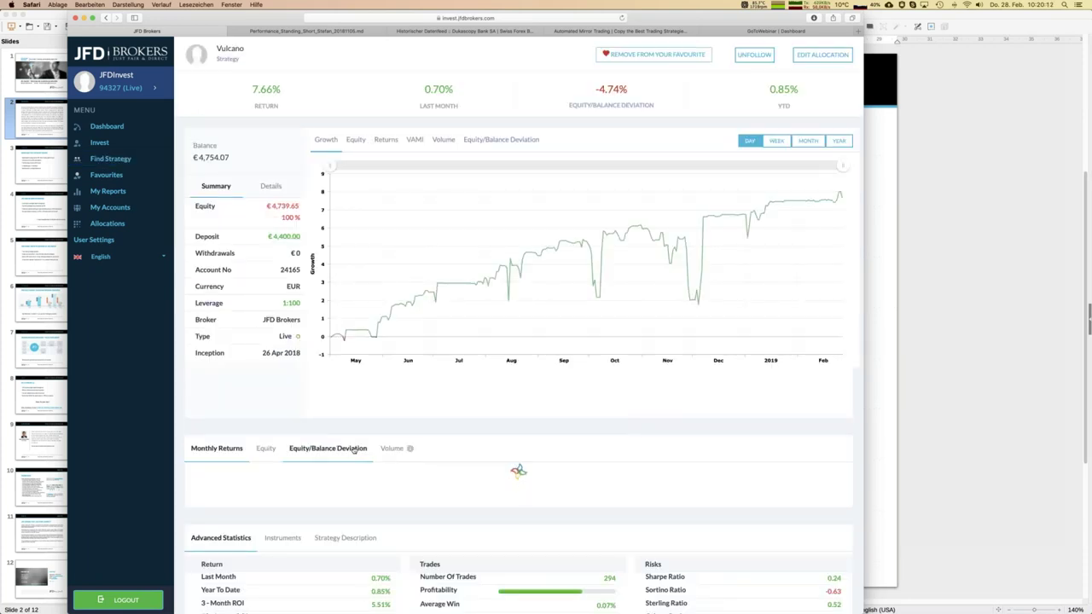
Examine the Vulcano strategy's monthly returns and traded instruments, and return to its advanced statistics
scroll(290, 376, down, 3)
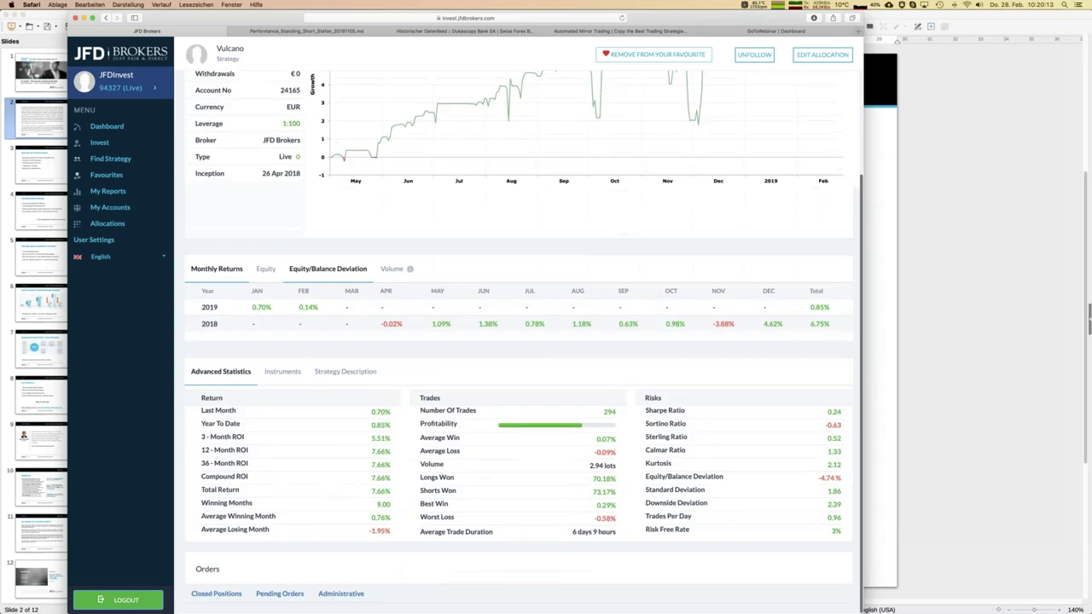
click(290, 376)
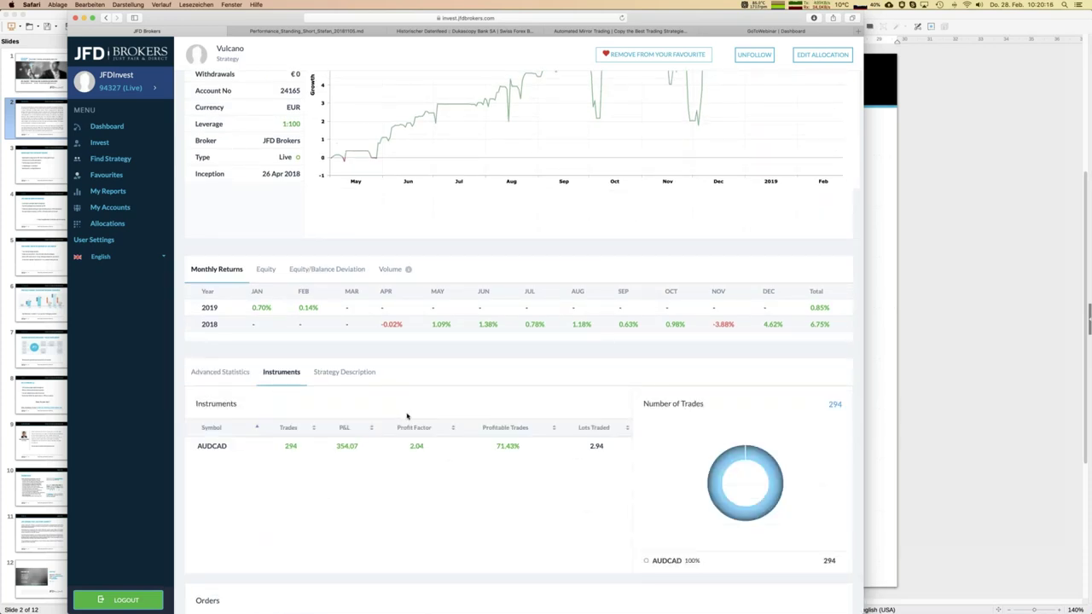
scroll(406, 417, down, 2)
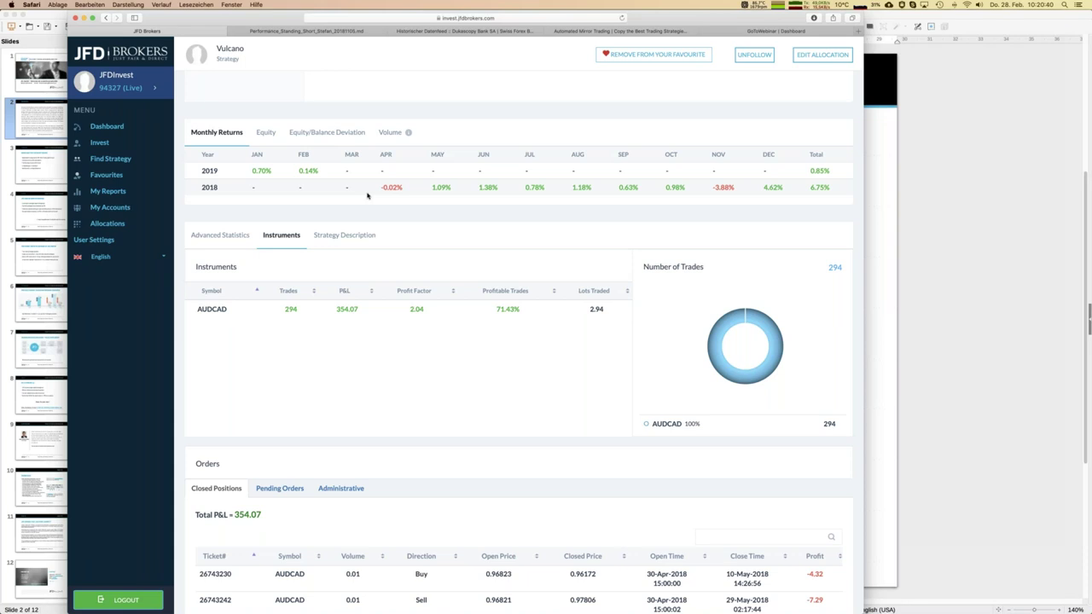
click(224, 237)
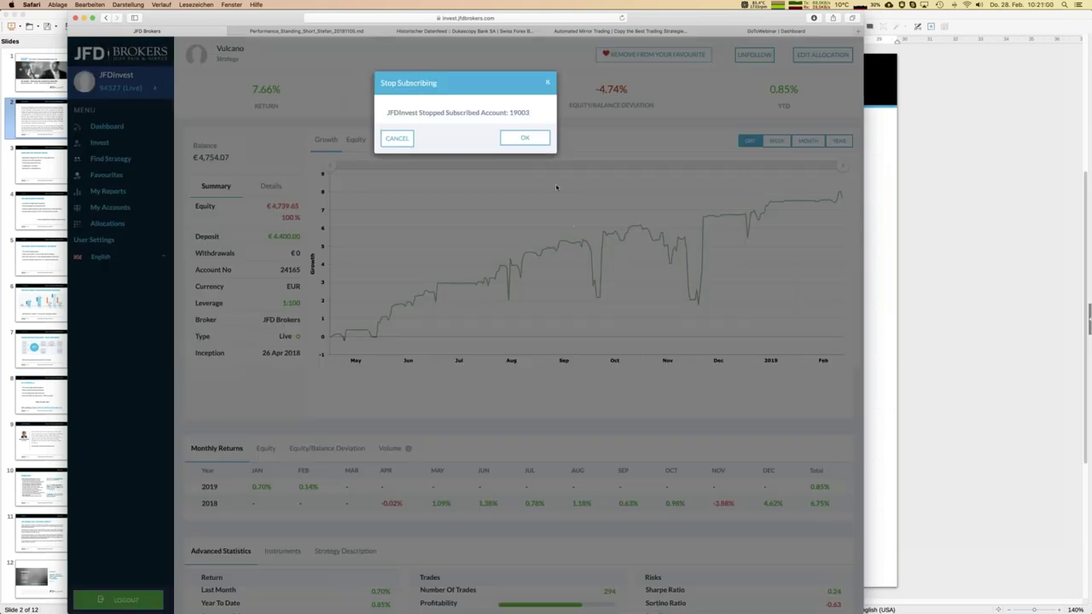
Acknowledge the stopped-subscription notice and review Vulcano's advanced statistics, closed positions and growth chart
click(524, 139)
scroll(549, 276, down, 5)
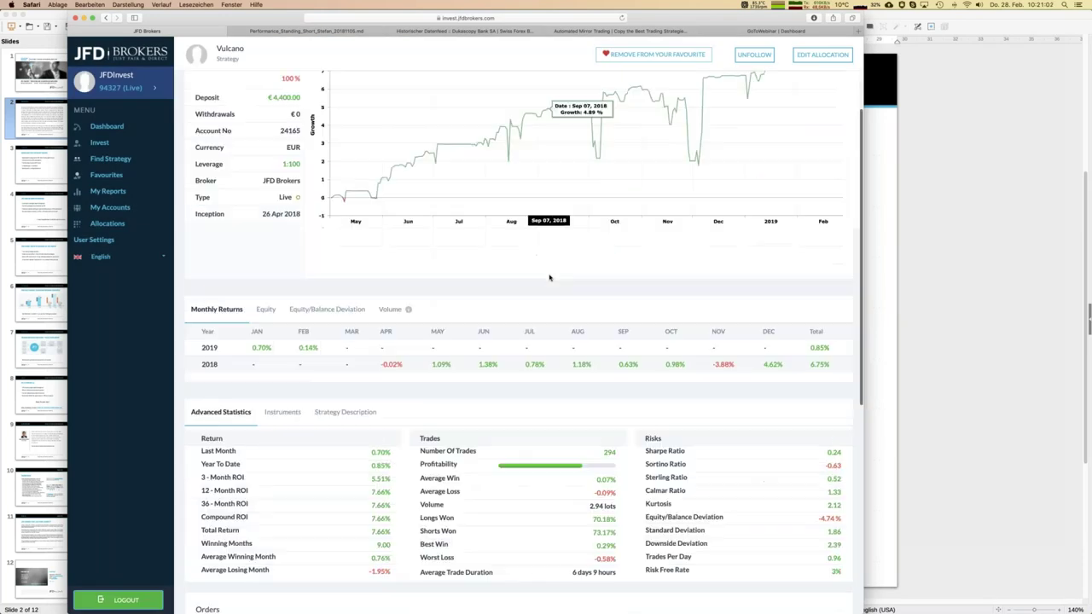
scroll(548, 275, down, 1)
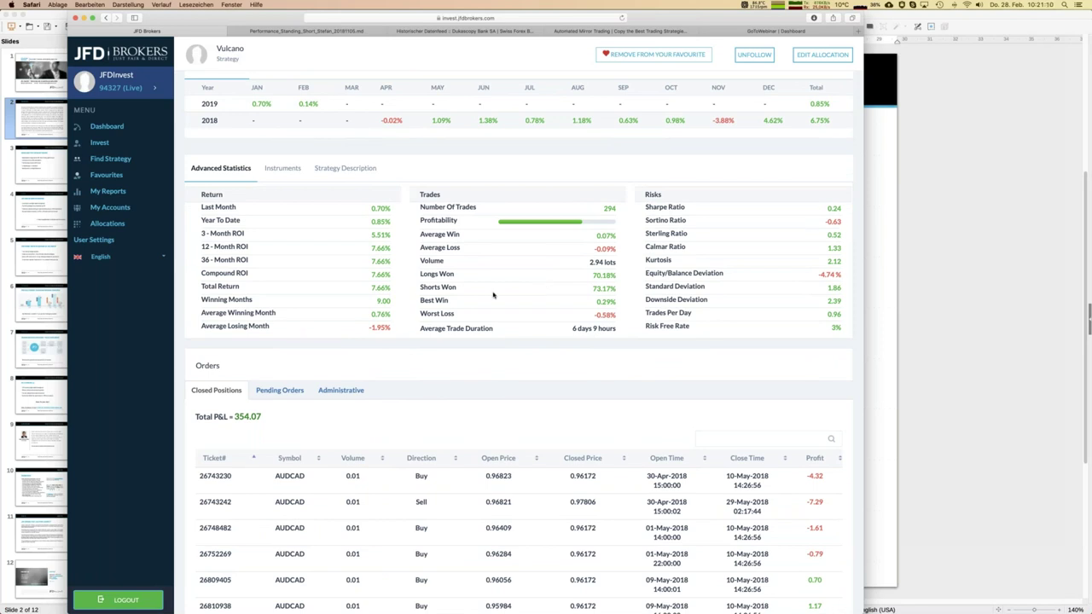
scroll(494, 296, up, 7)
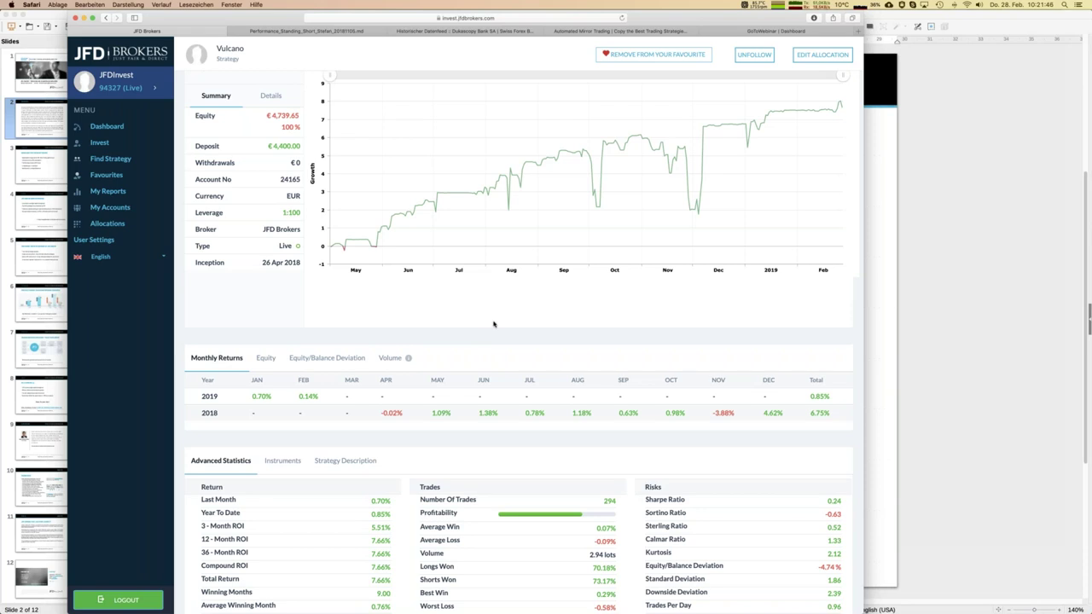
mouse_move(577, 149)
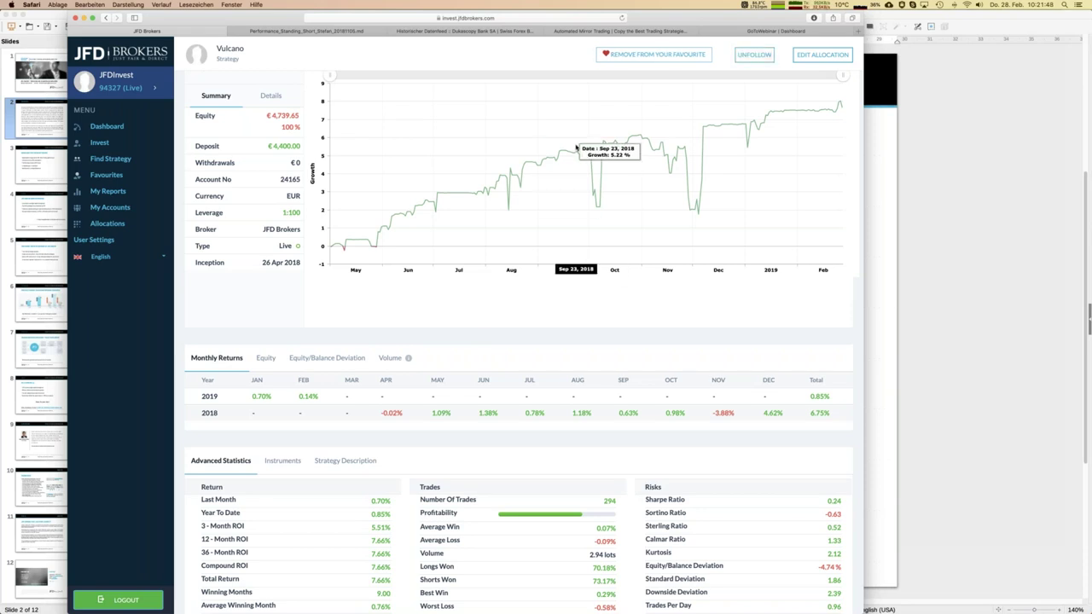
scroll(577, 148, up, 3)
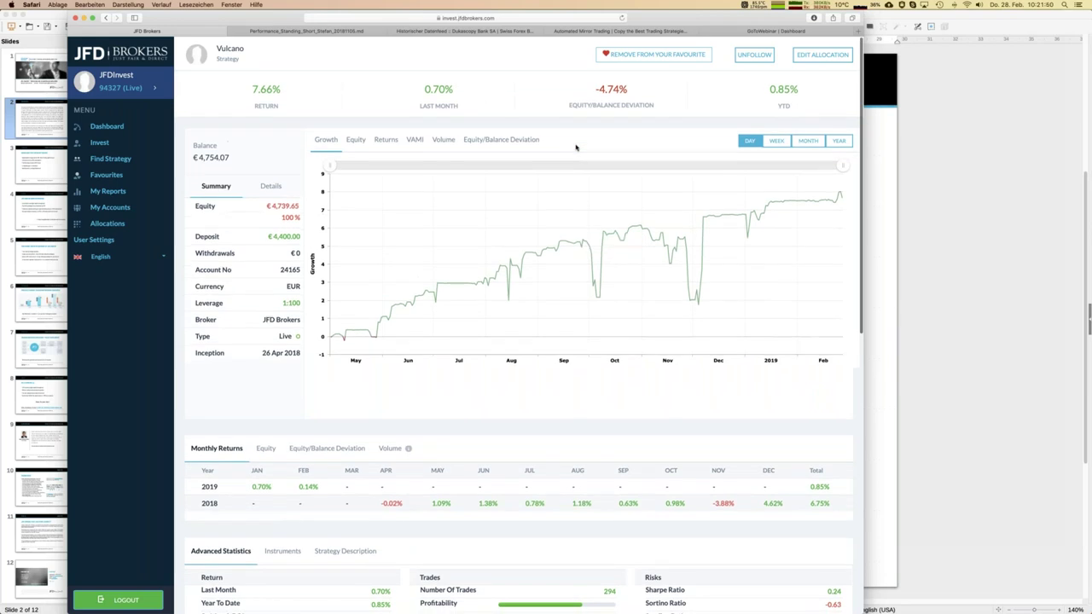
On the JFD Brokers website, open the webinars and live events calendar and look through the events for Thursday 28.02.2019
click(785, 32)
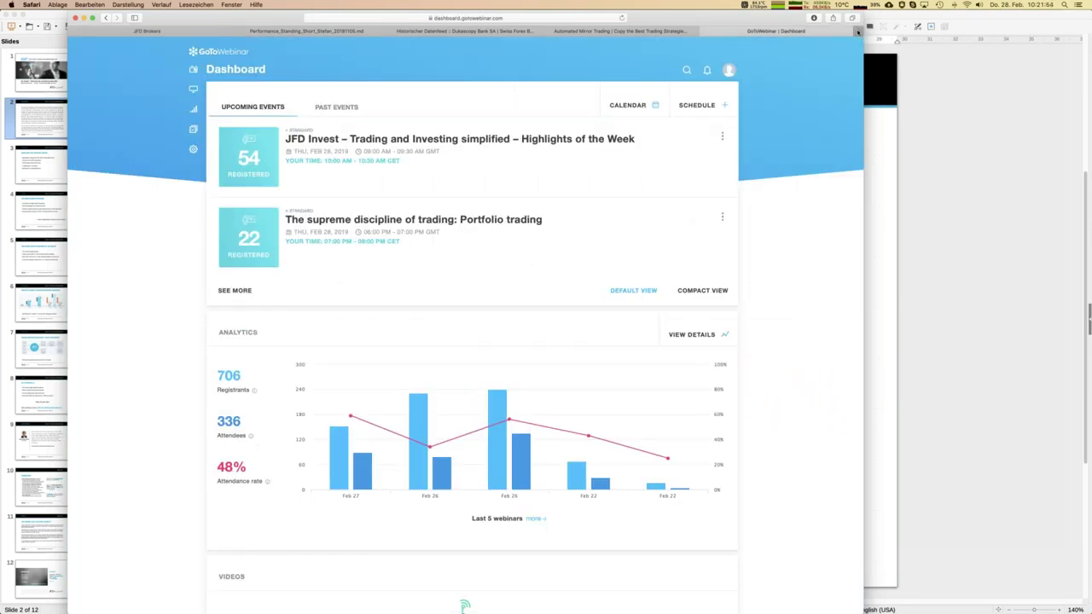
click(620, 30)
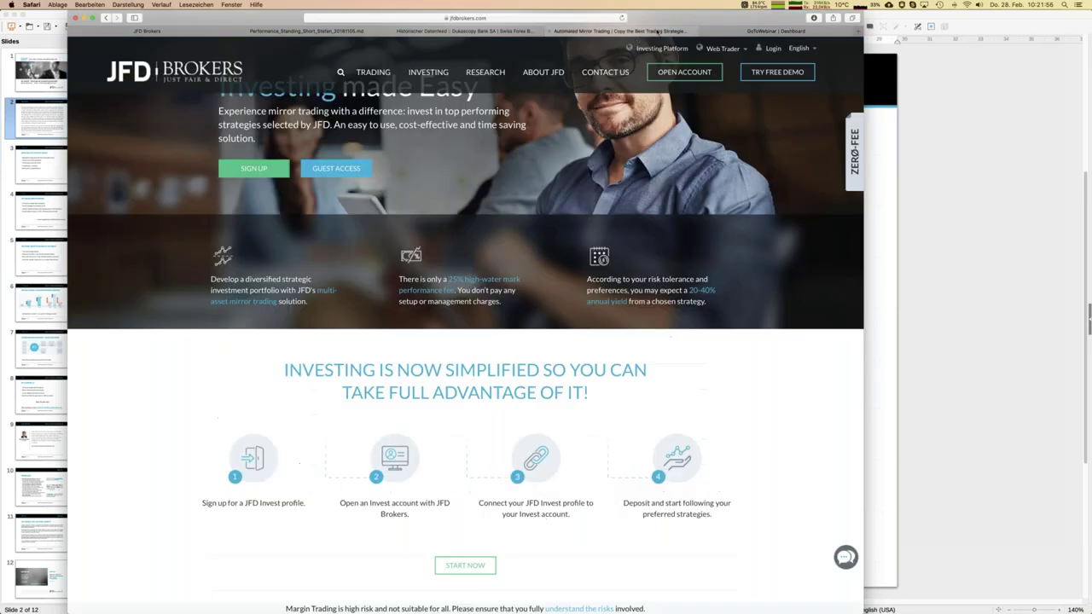
mouse_move(483, 75)
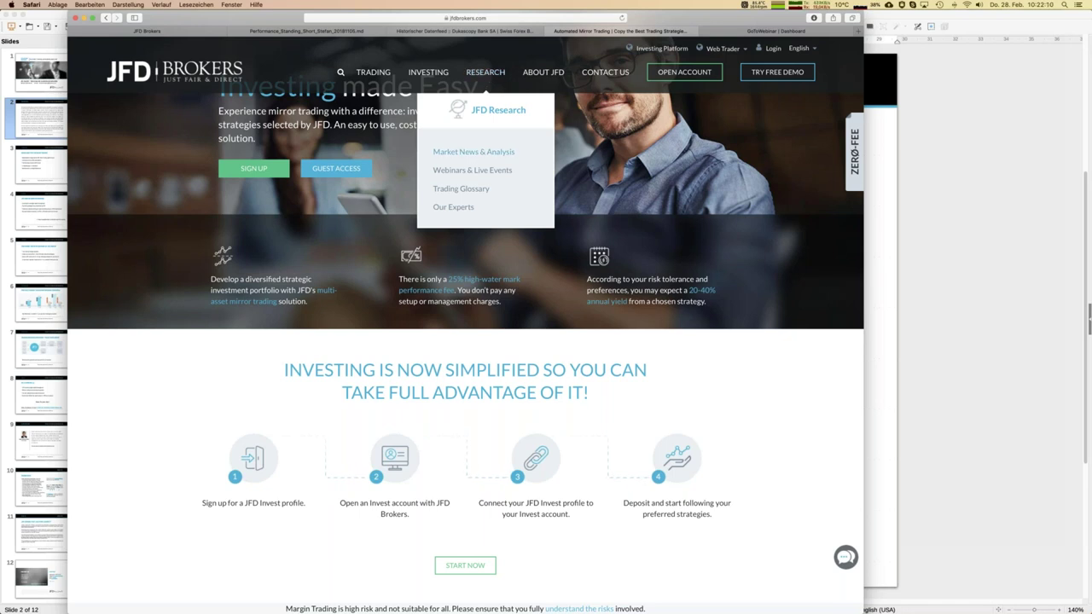
click(470, 152)
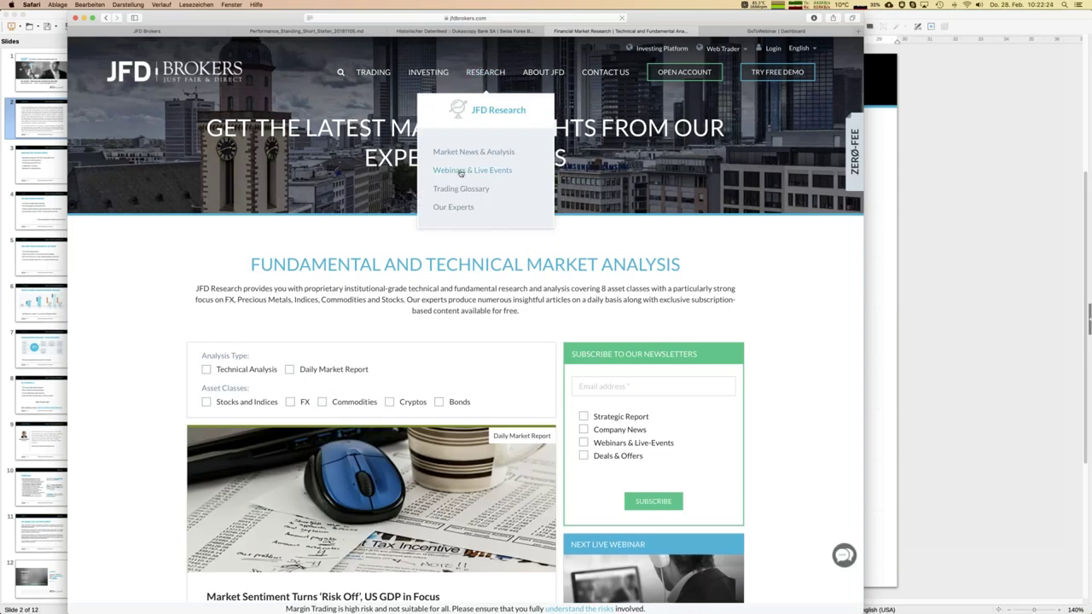
click(461, 171)
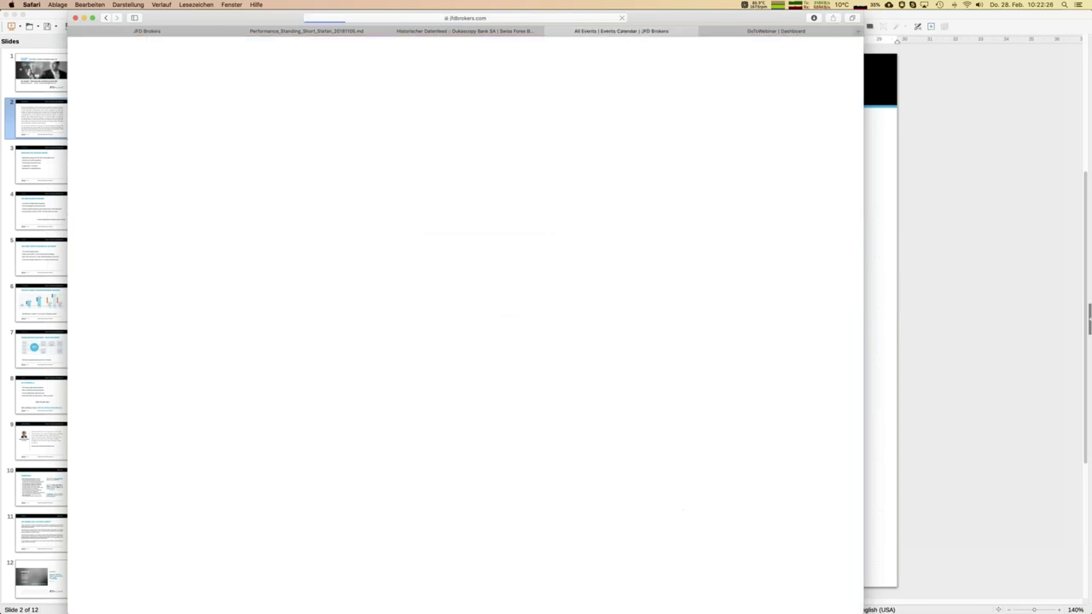
scroll(270, 260, down, 10)
scroll(271, 258, down, 3)
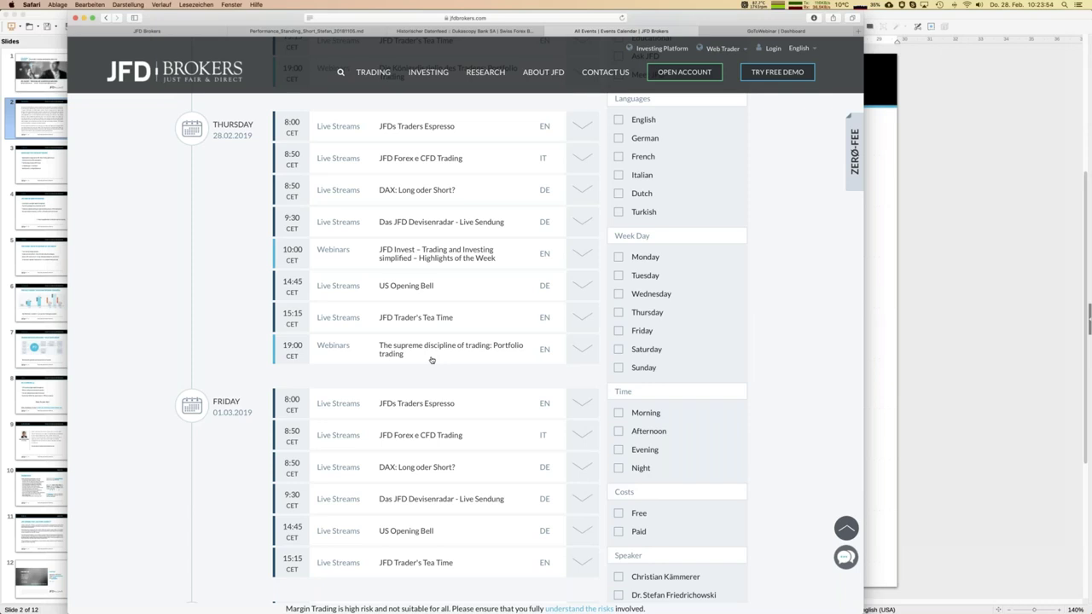
Return to the investing platform's dashboard, and switch to the LibreOffice presentation to show its title slide
click(184, 32)
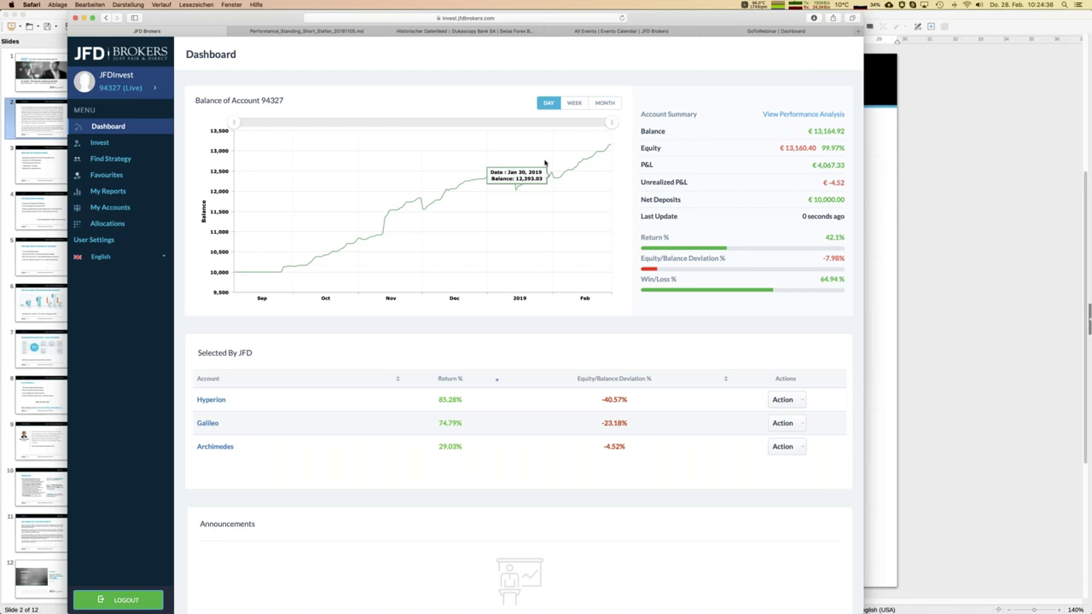
click(41, 75)
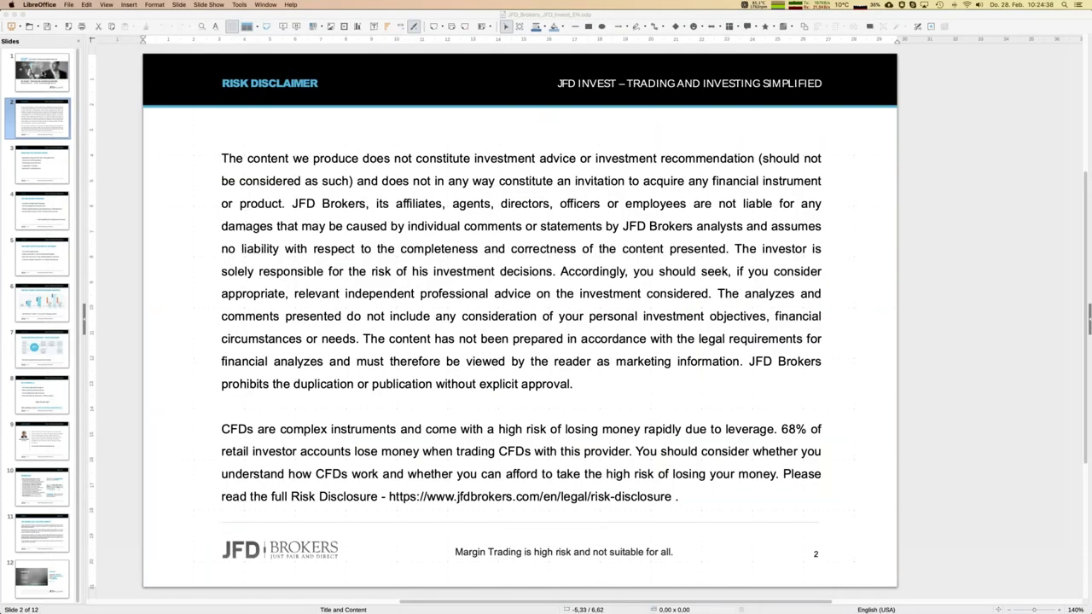
click(40, 79)
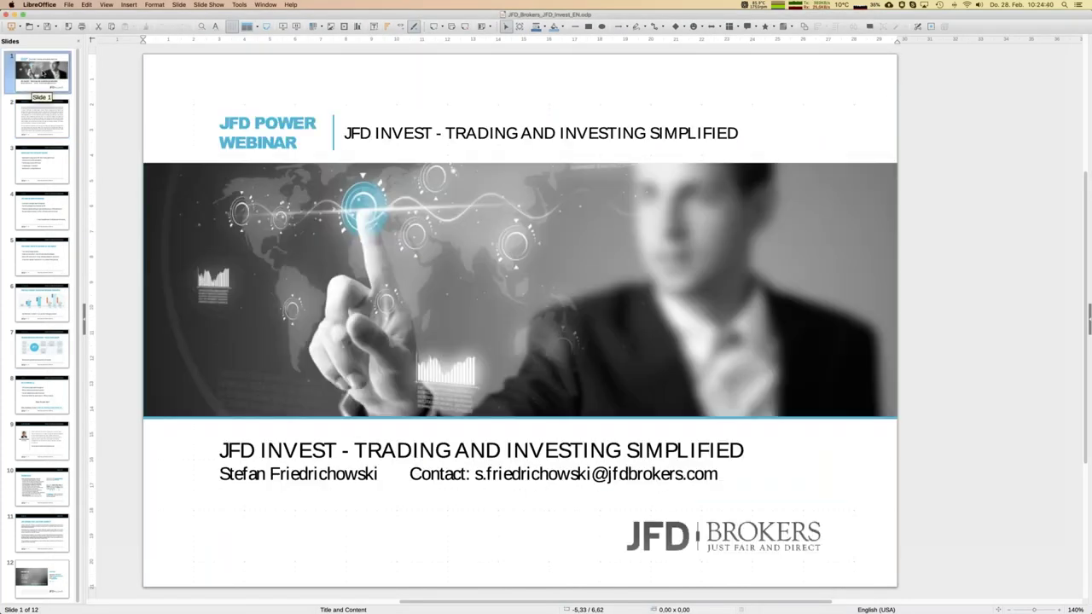